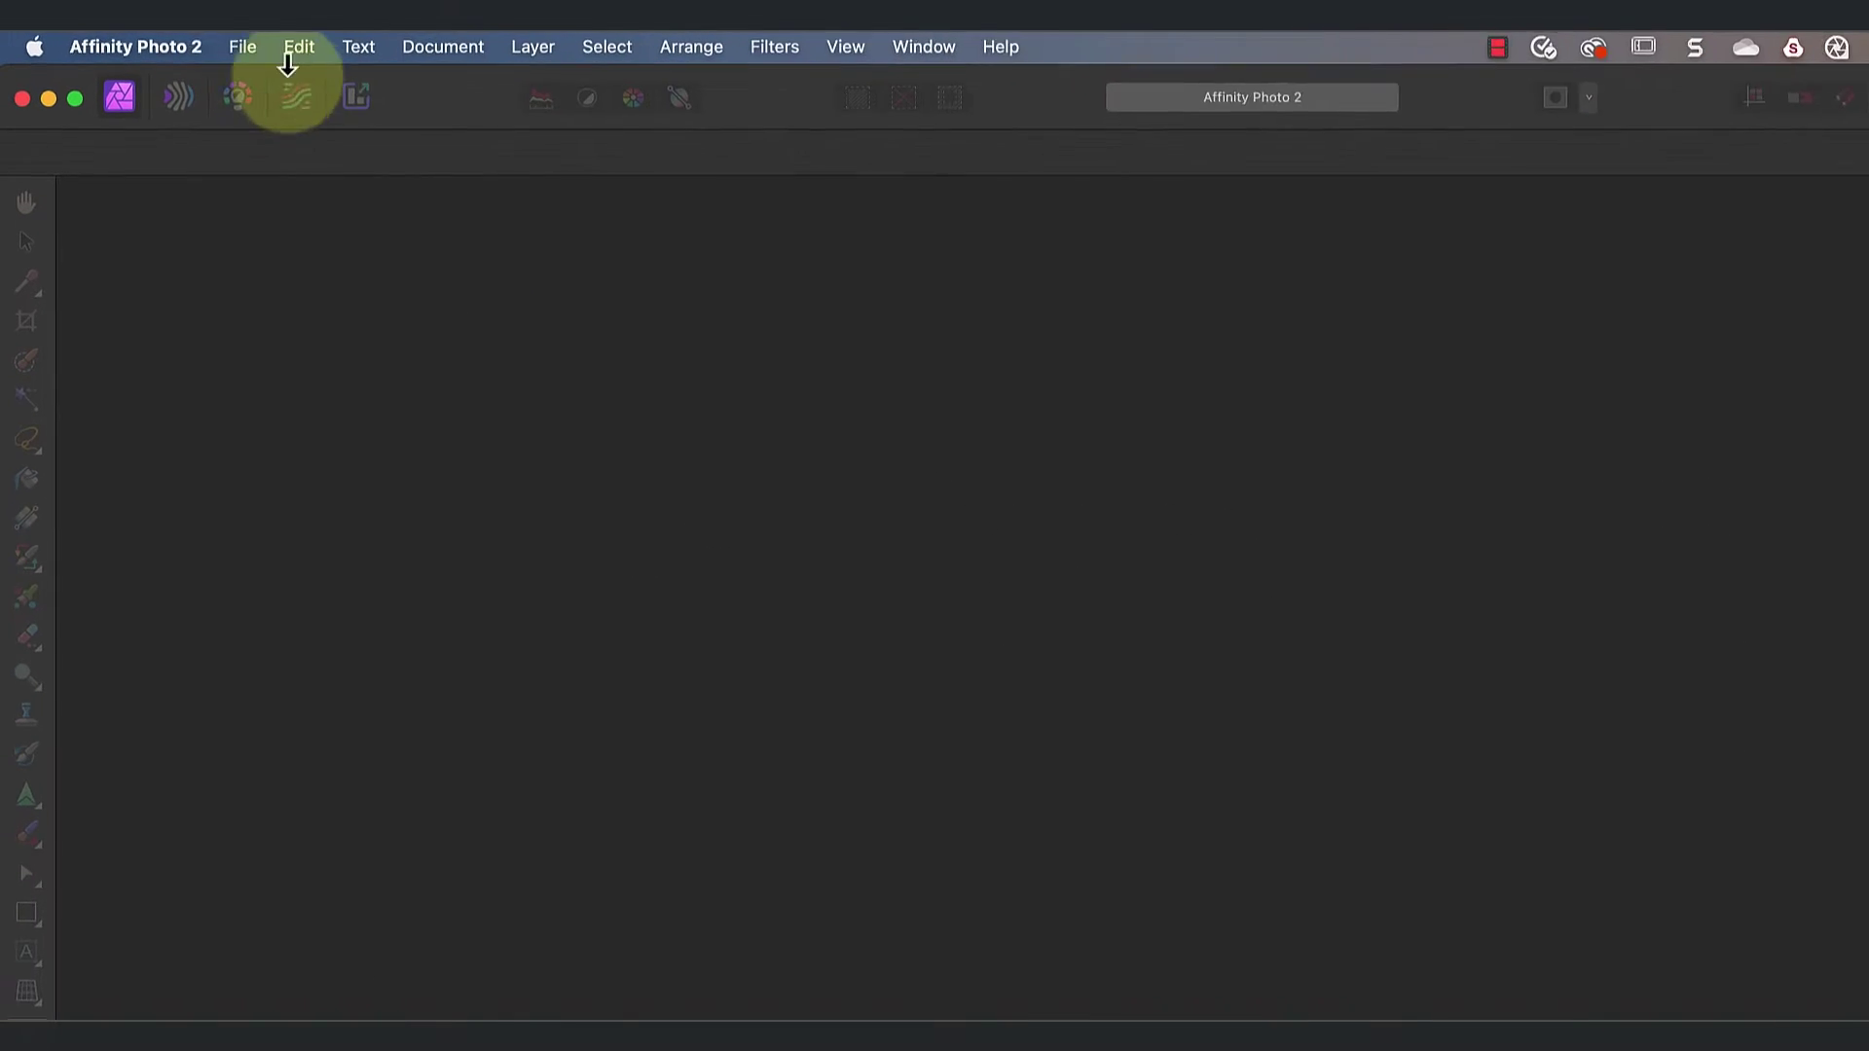
- Start a New Focus Merge and load the Foreground, Mid and Distance TIFFs from Stills
left_click(249, 46)
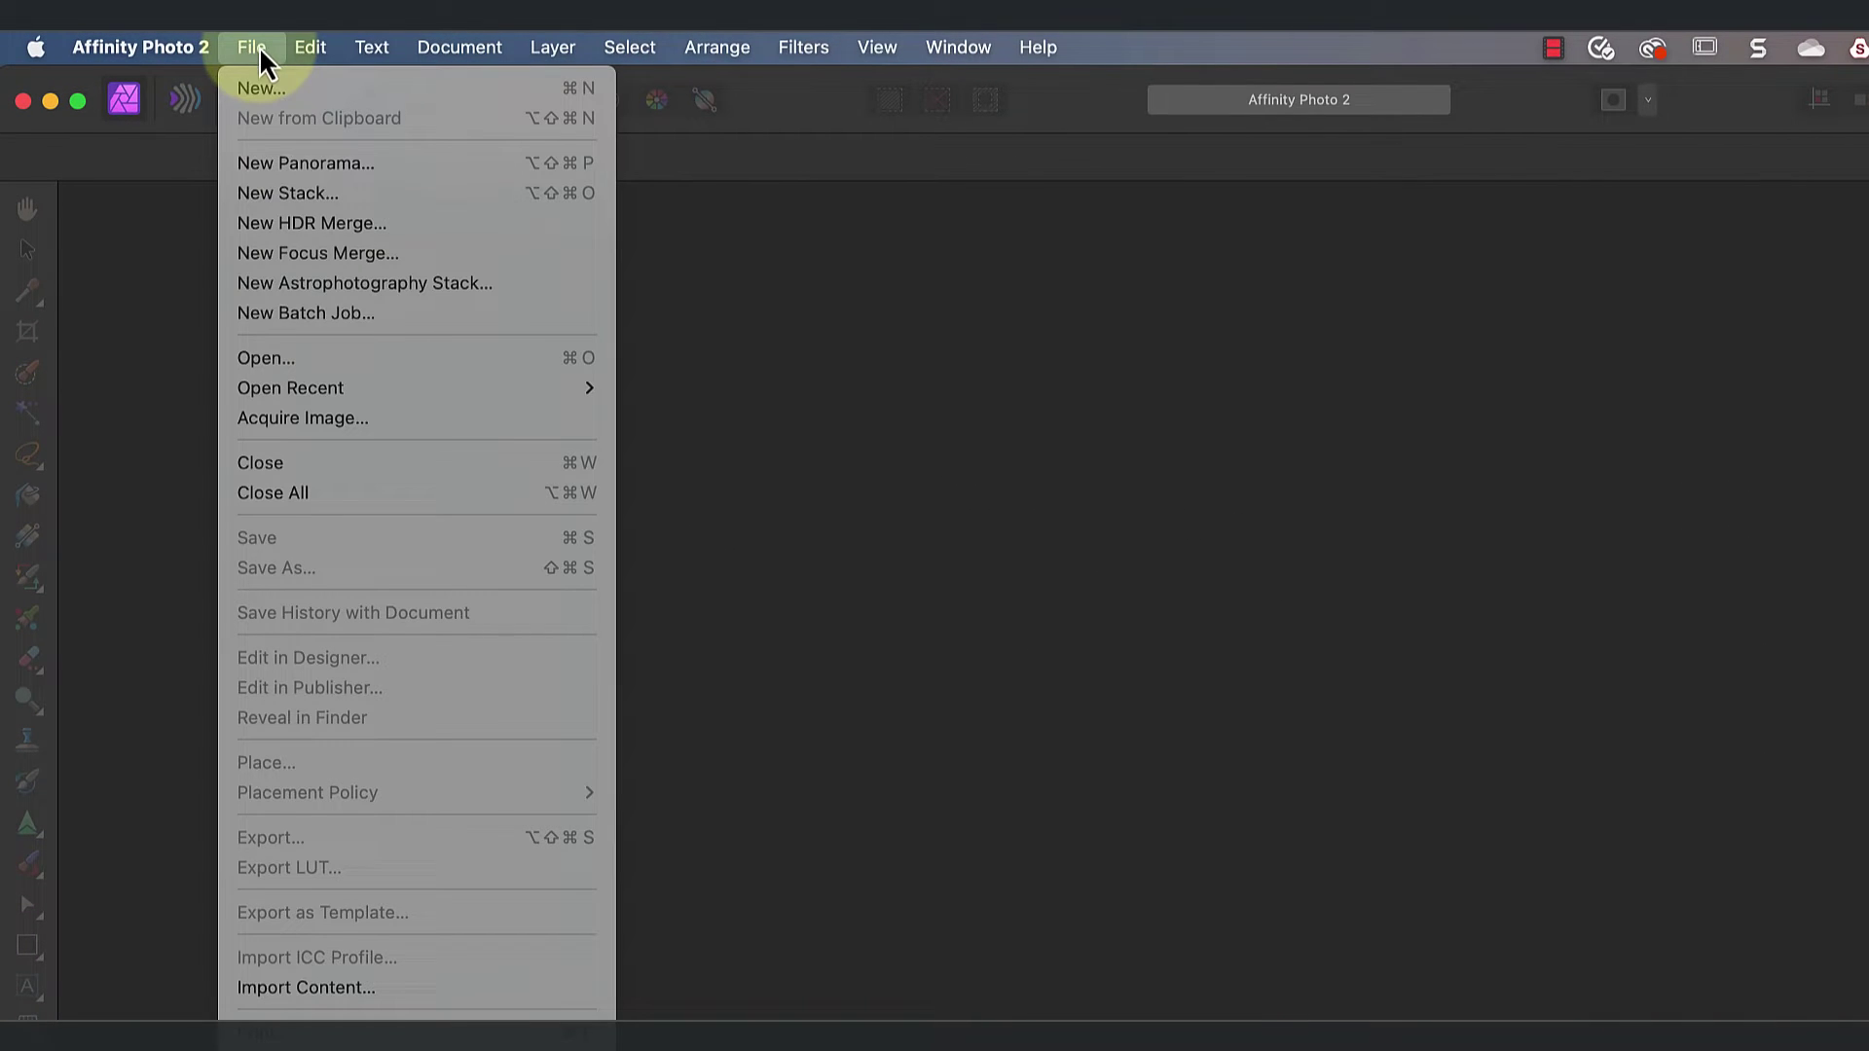
left_click(344, 253)
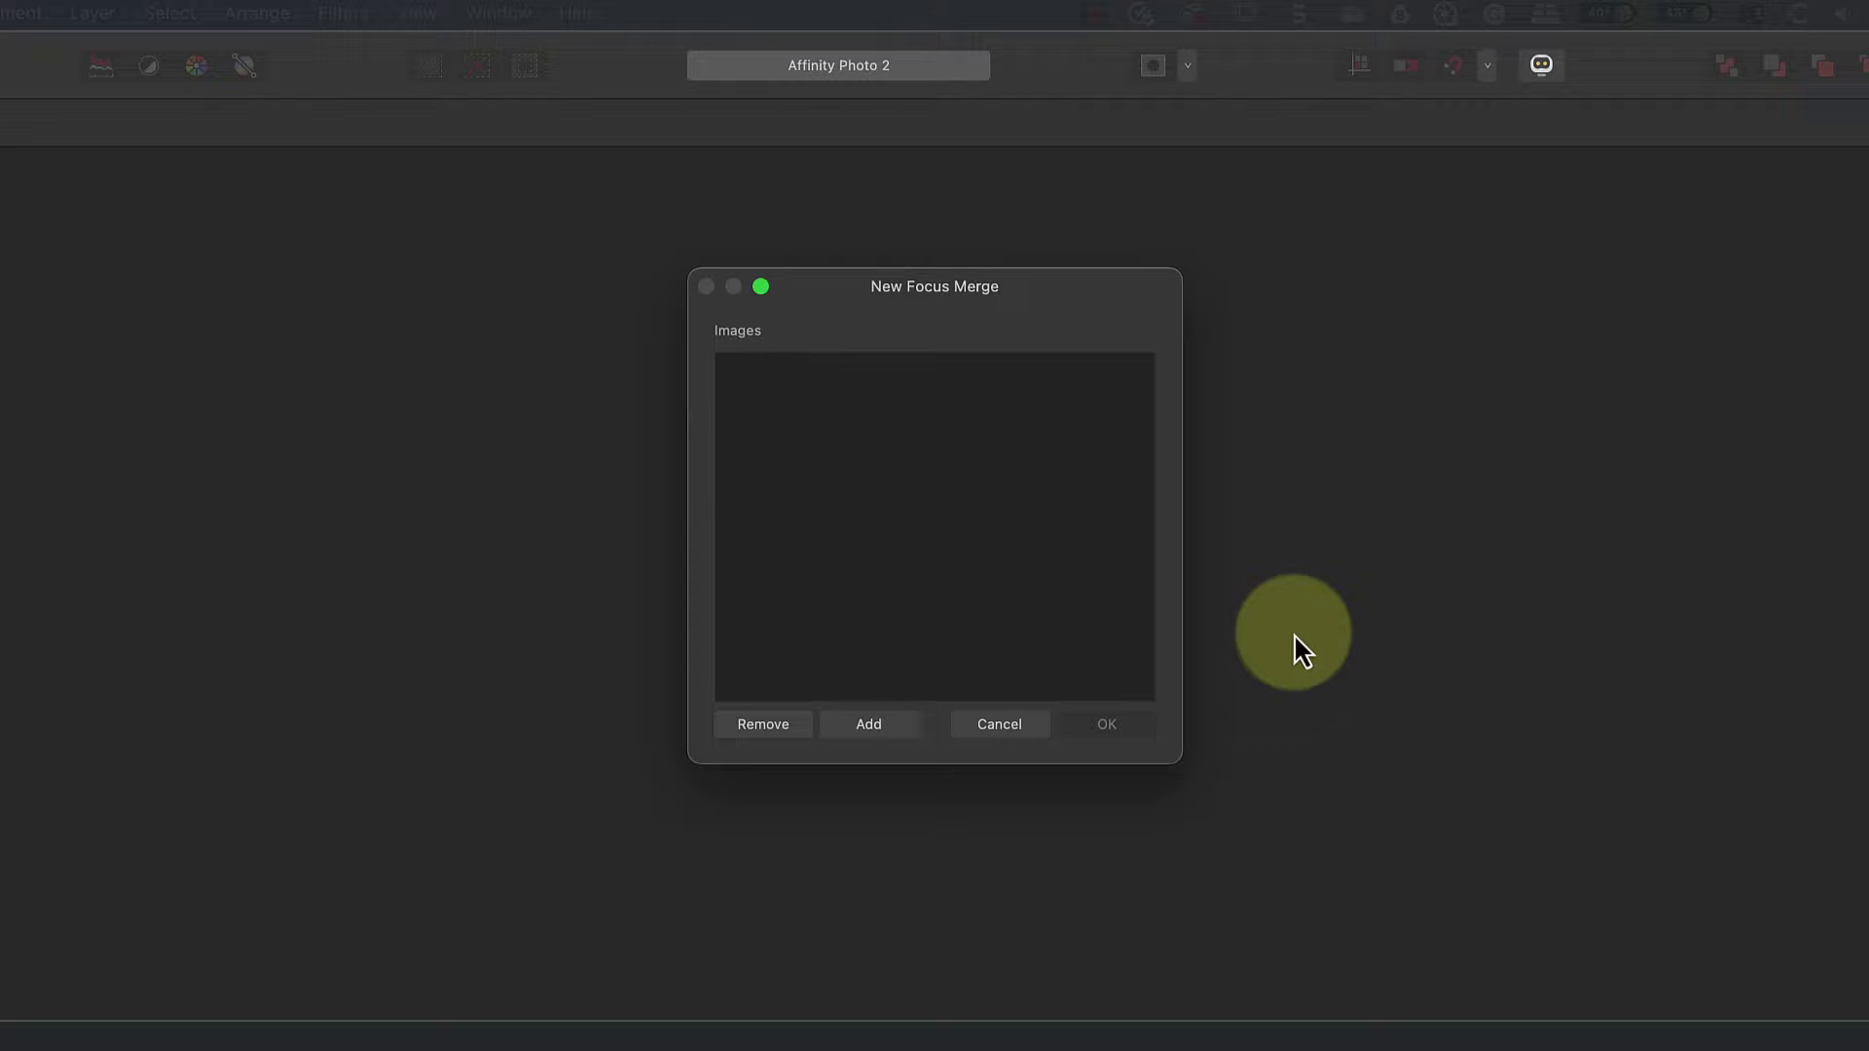
left_click(855, 727)
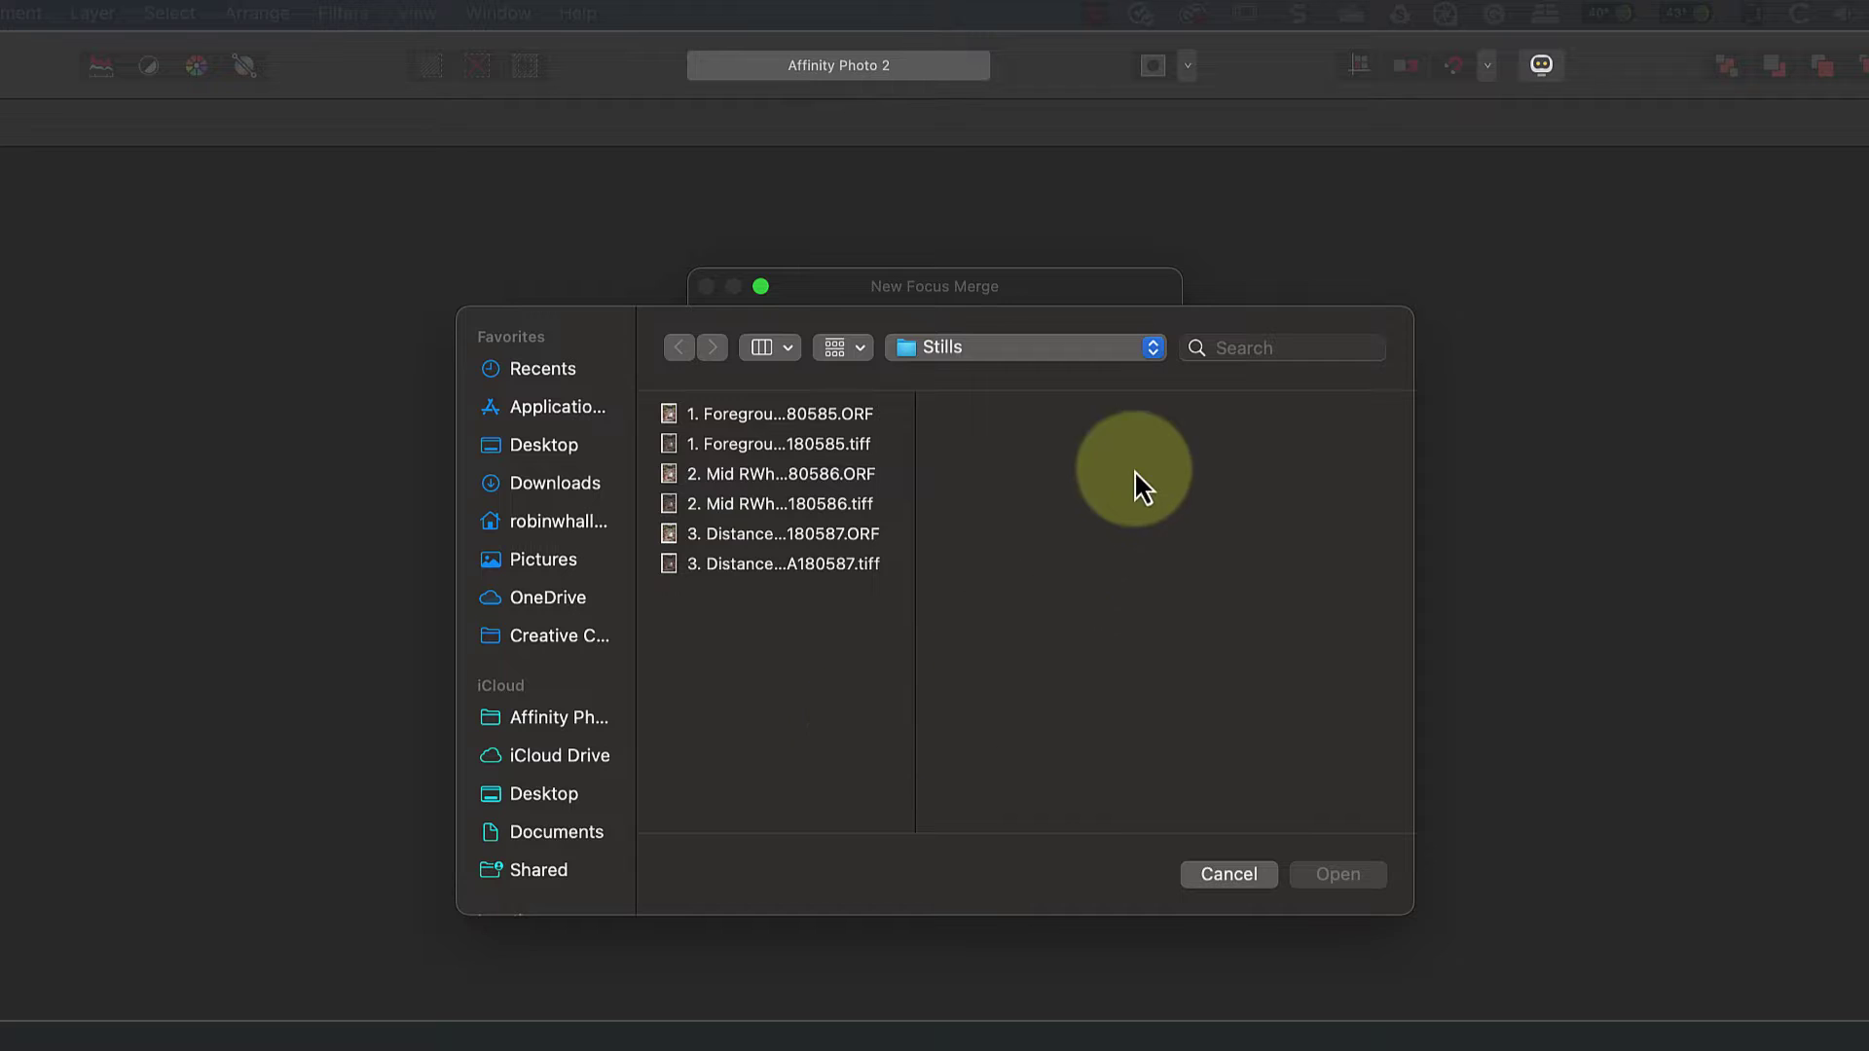
left_click(1154, 348)
left_click(1155, 350)
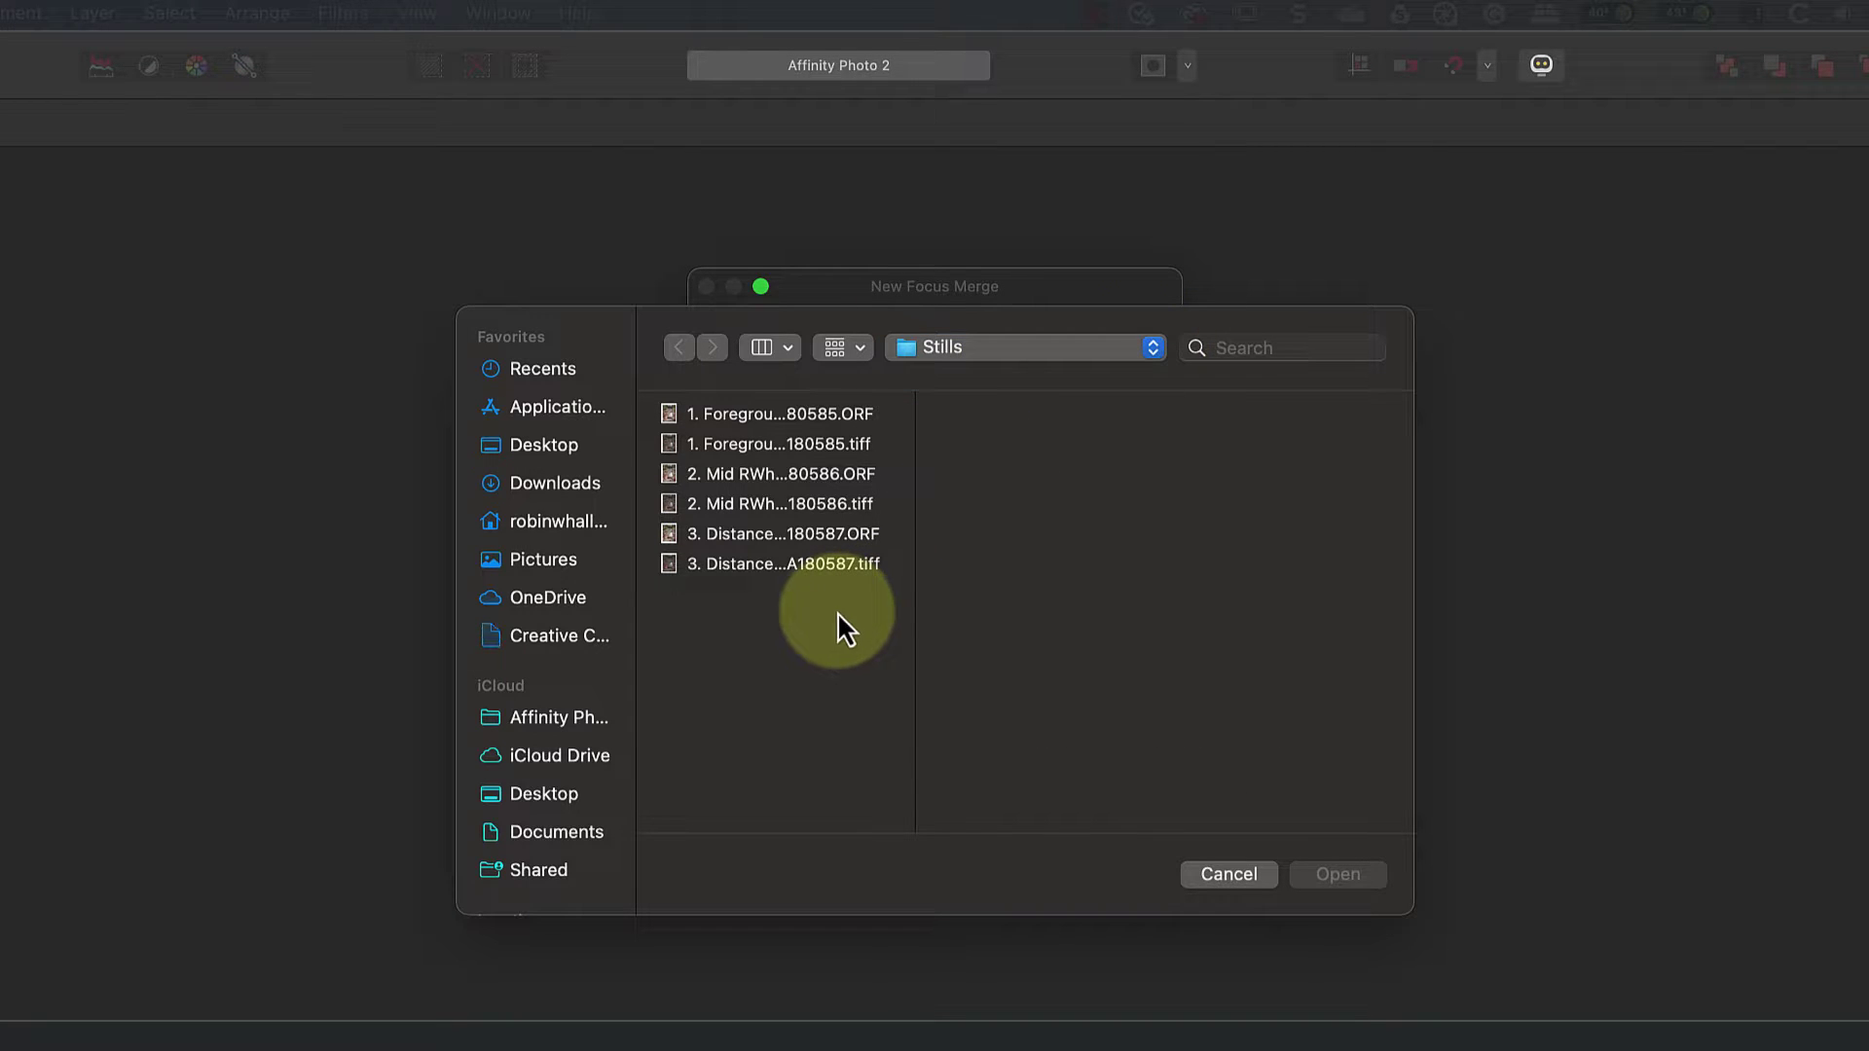
left_click(767, 411)
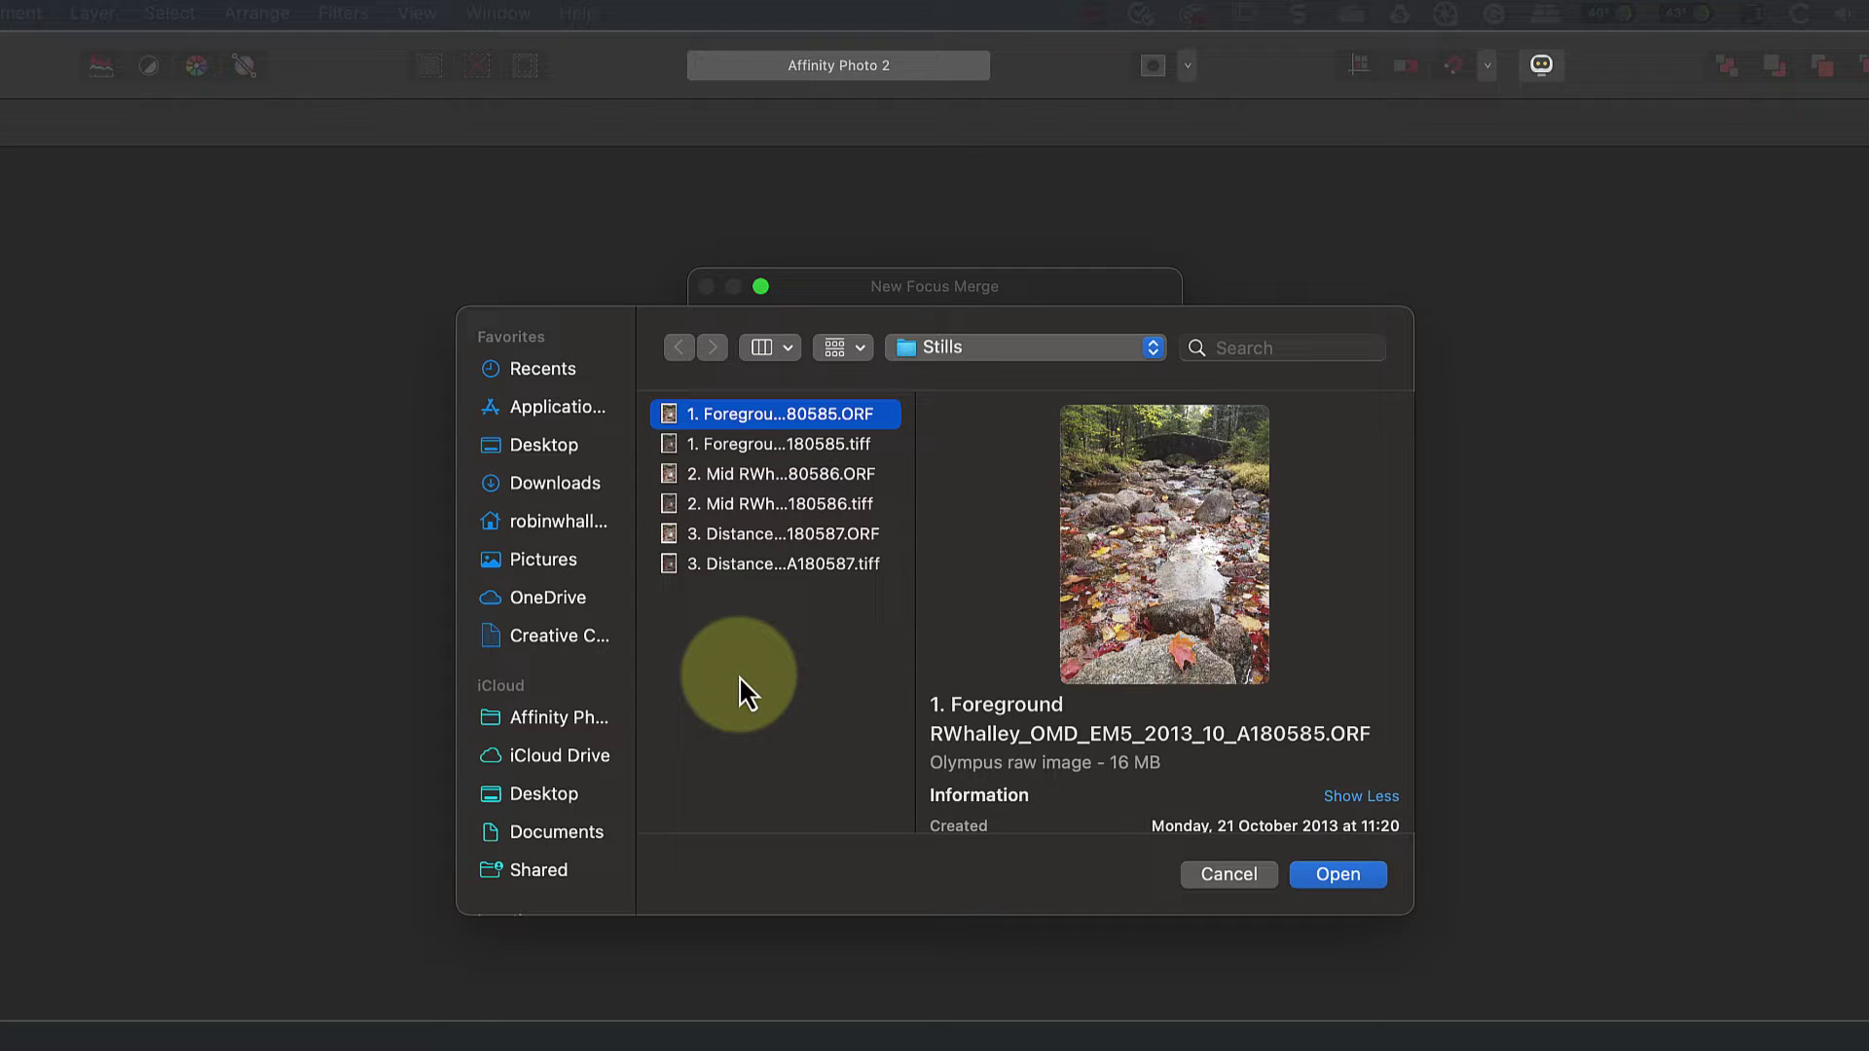
left_click(763, 446)
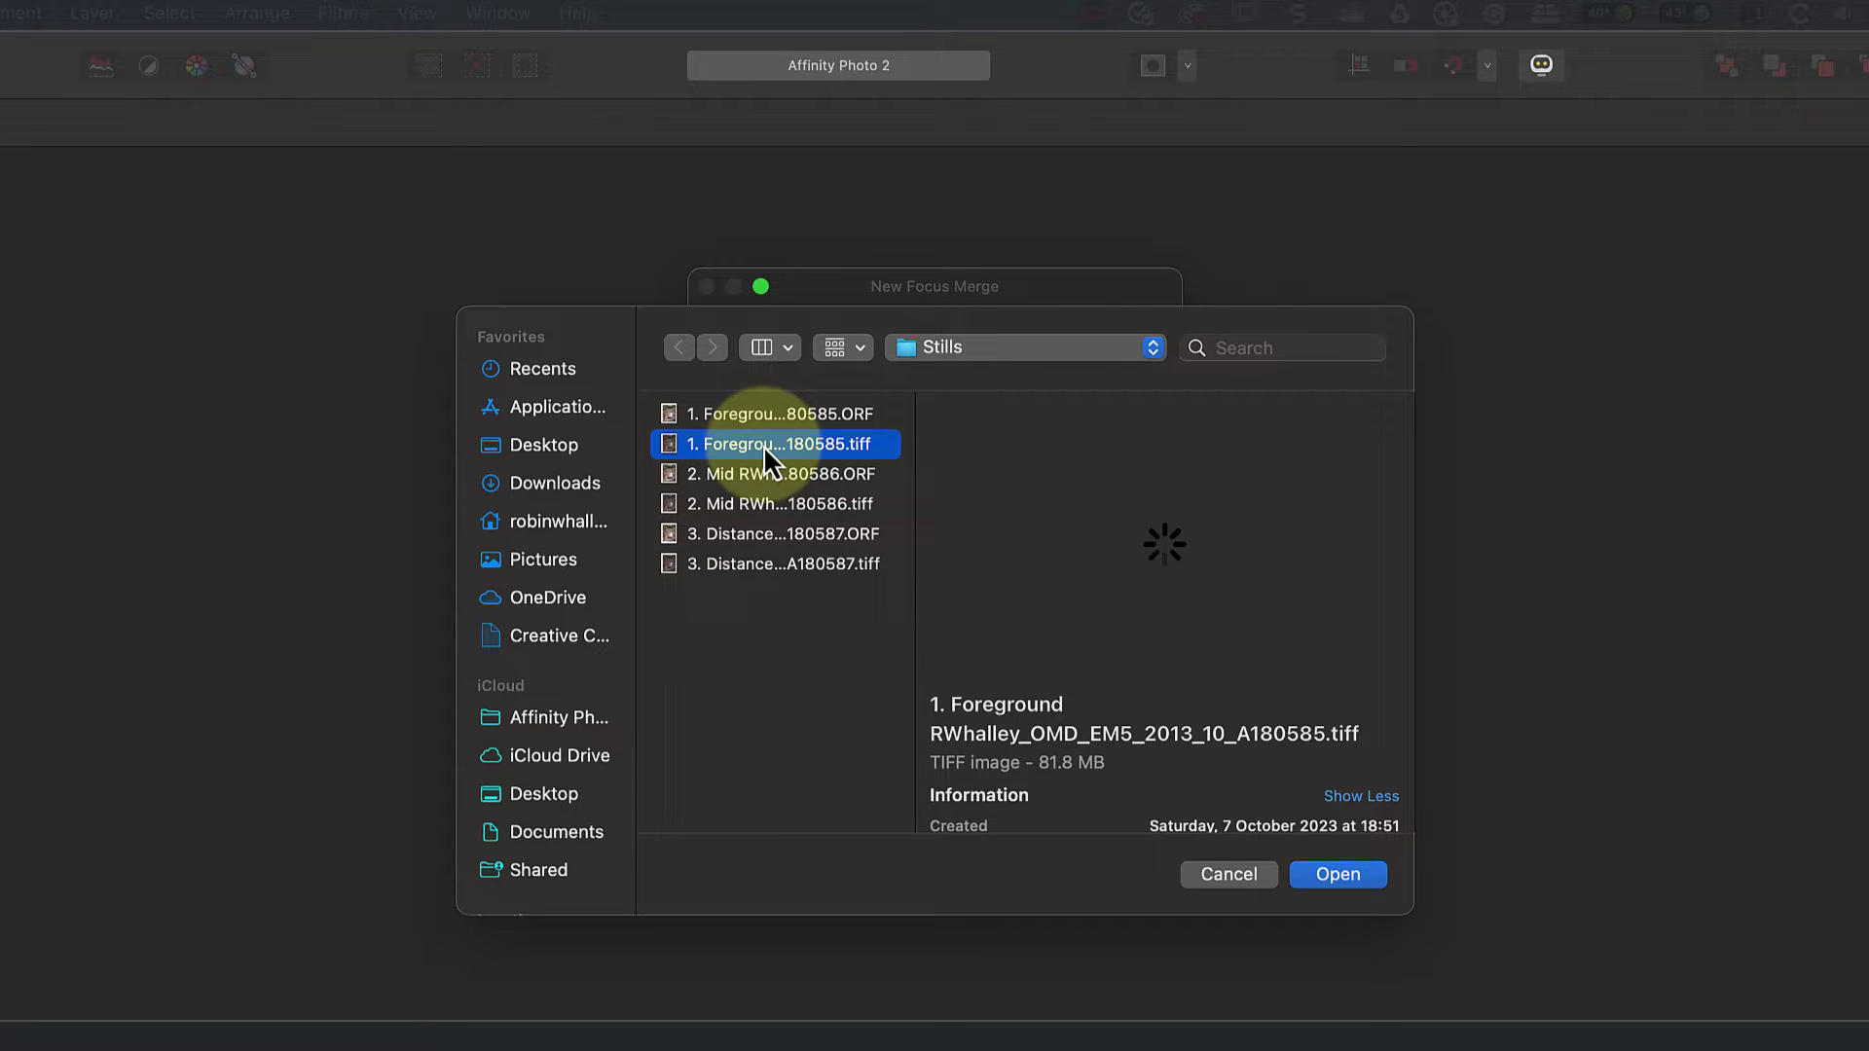
left_click(820, 504, "super")
left_click(852, 564, "super")
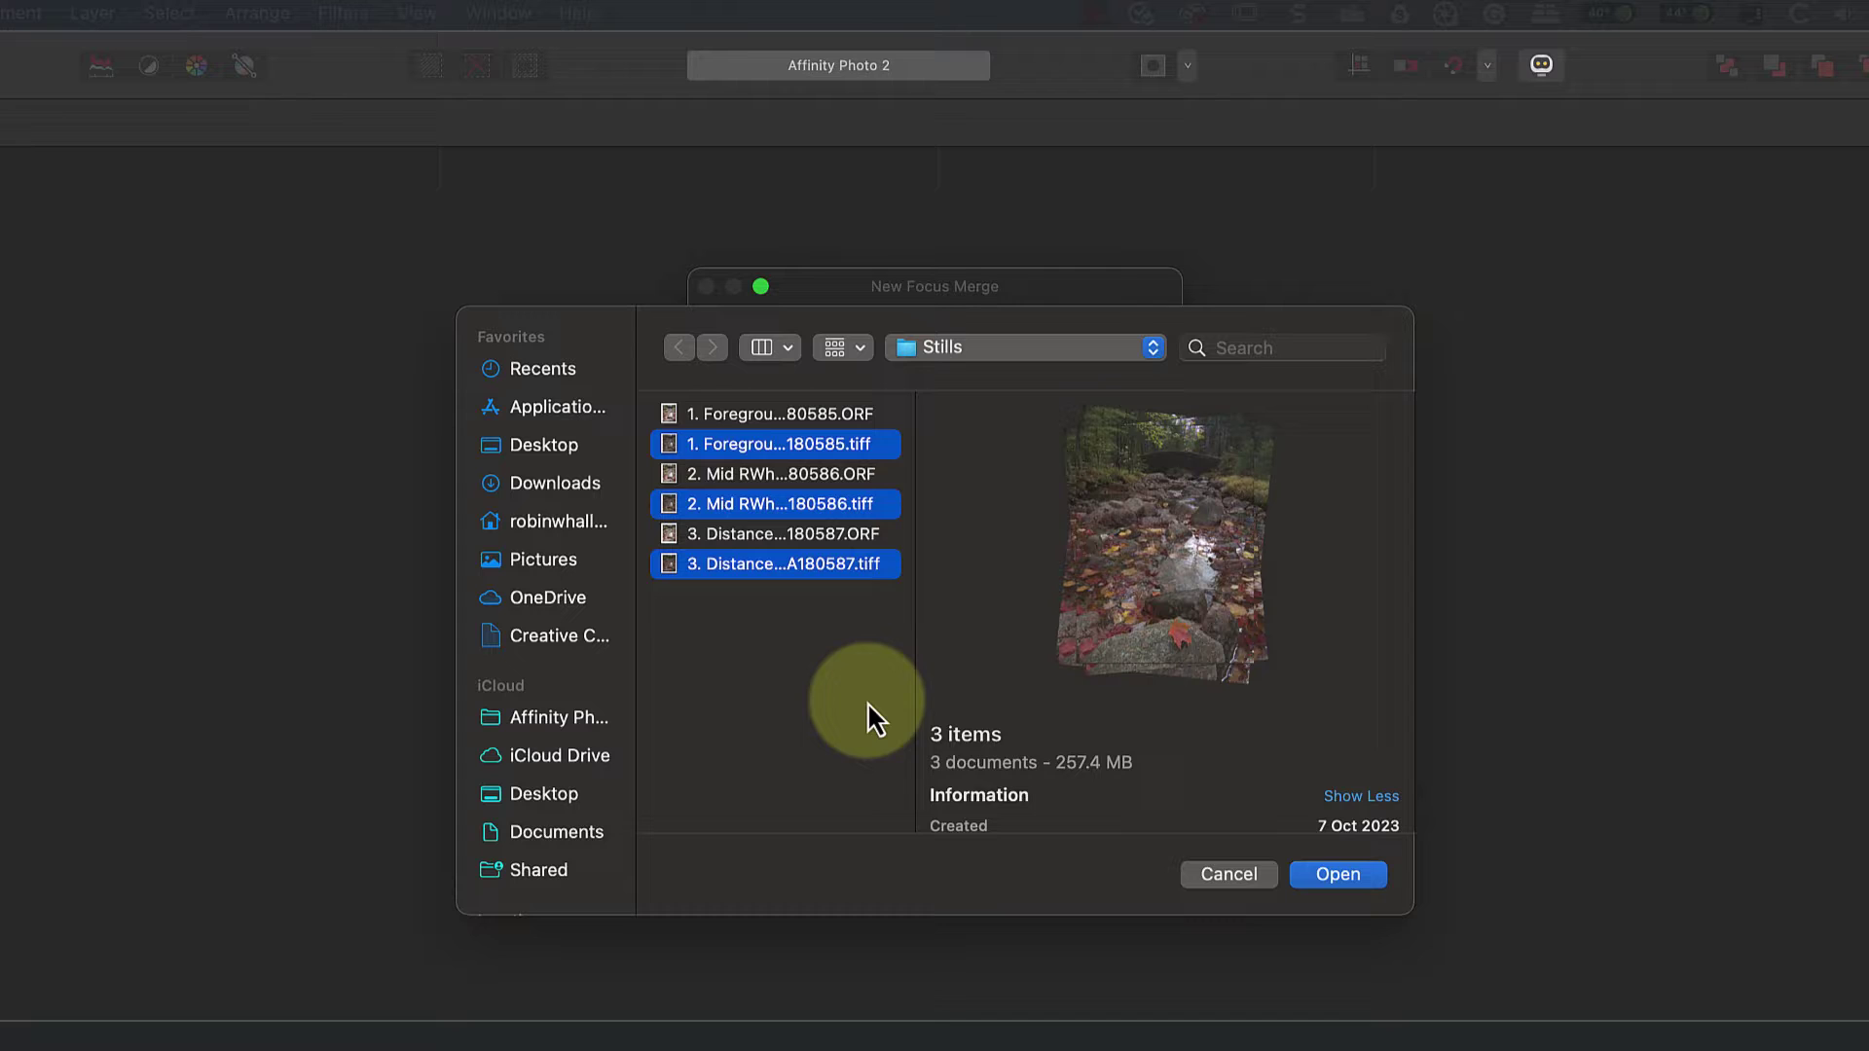
left_click(1339, 873)
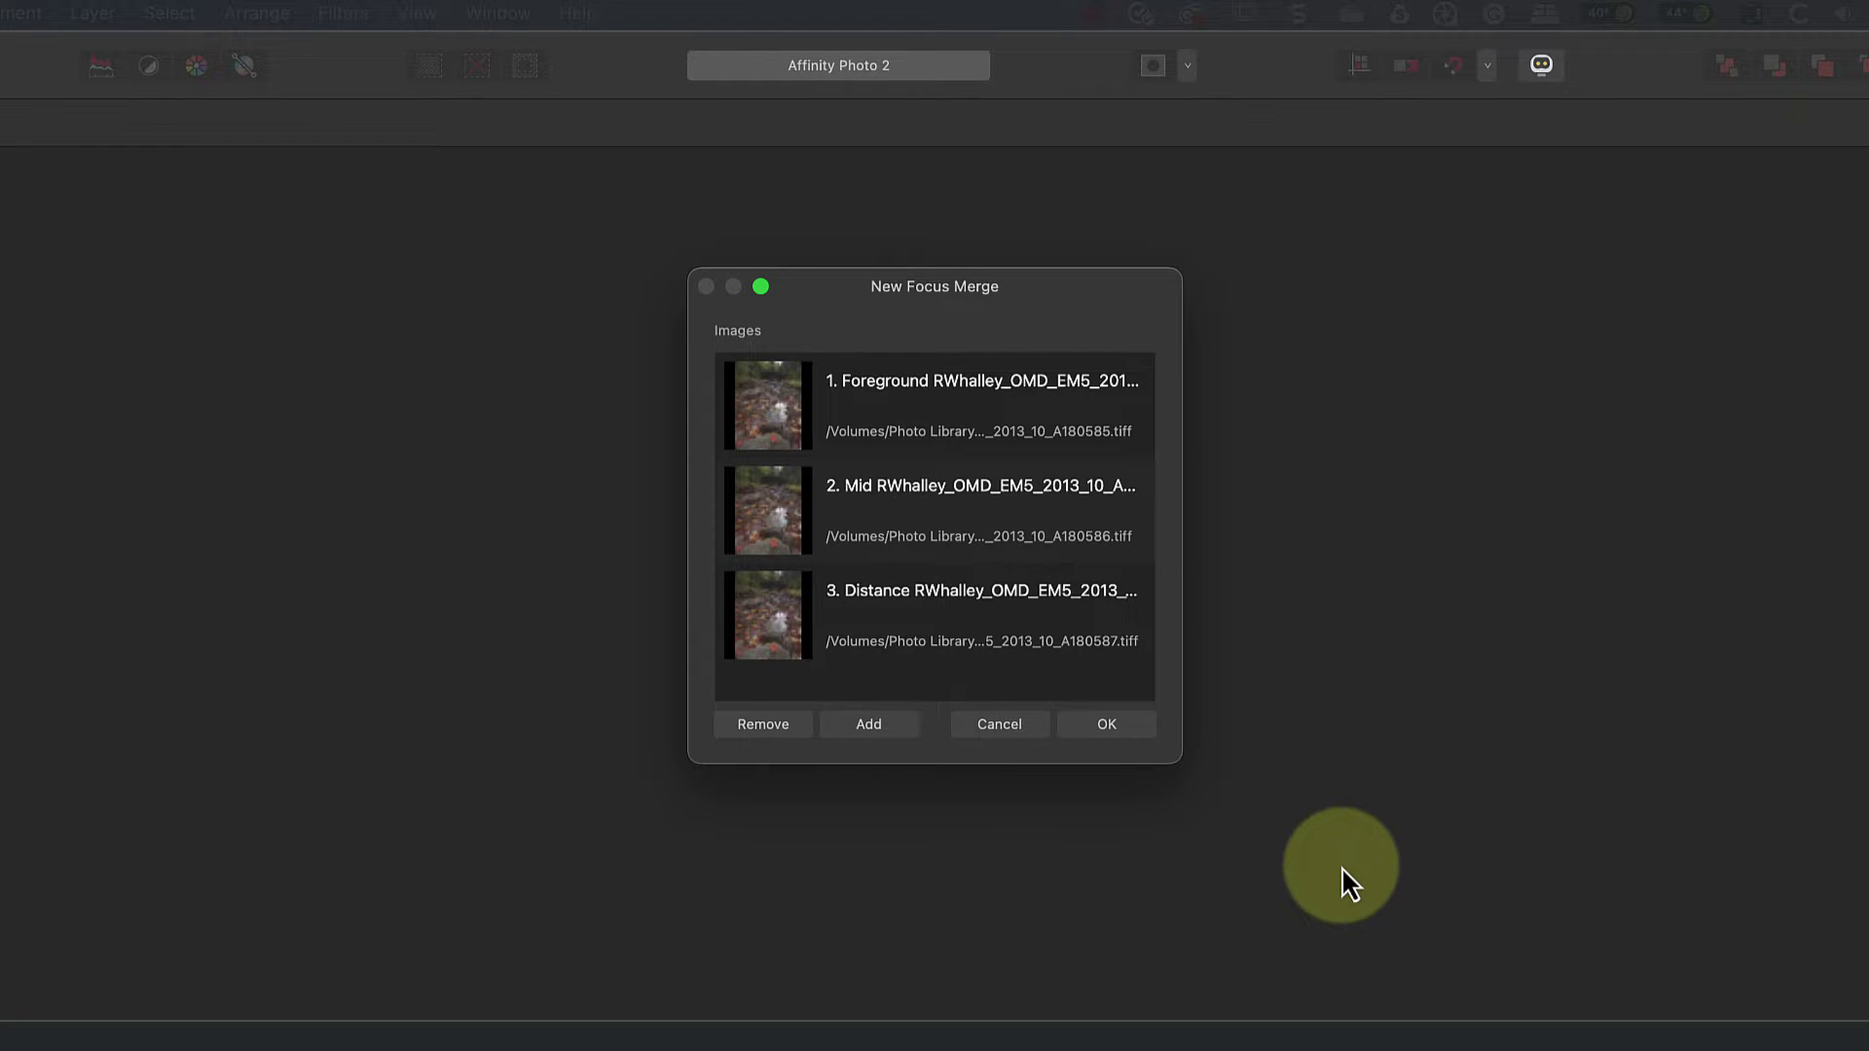
- Run the focus merge and move the Sources panel toward the centre
left_click(1045, 520)
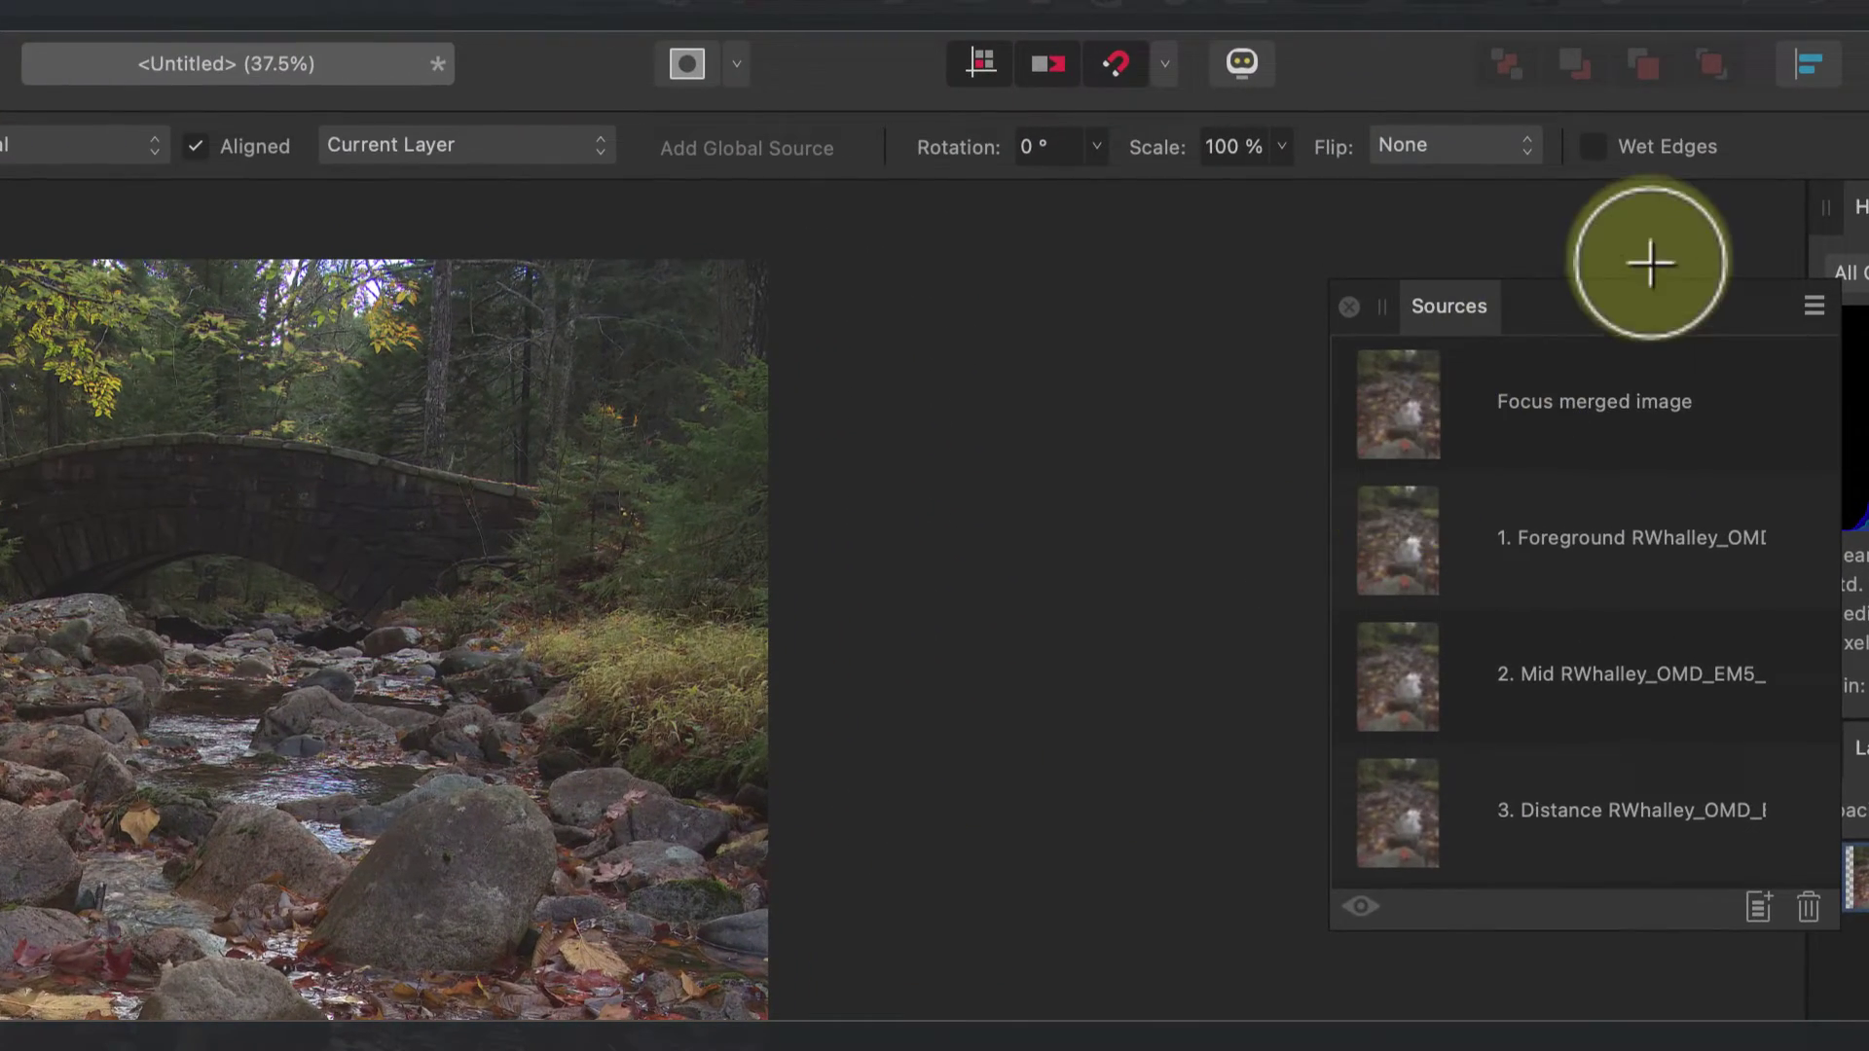
left_click_drag(1635, 299, 1323, 304)
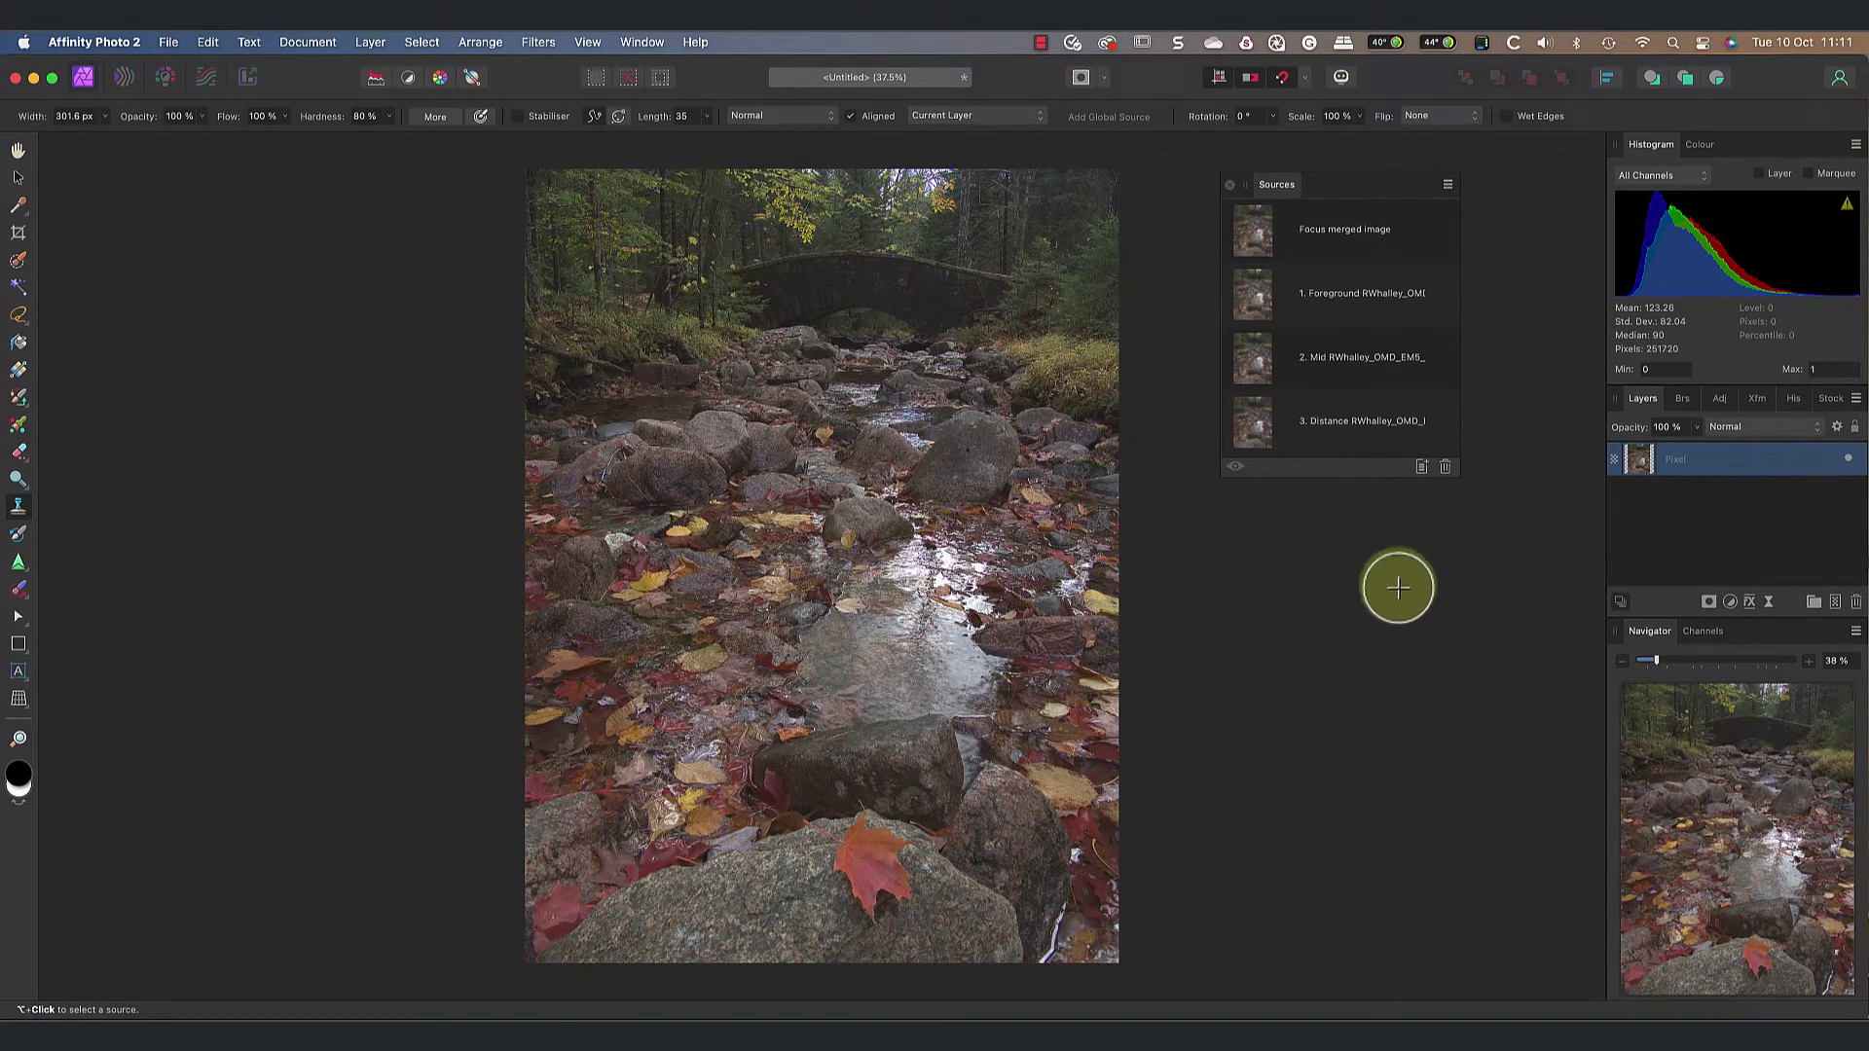
- Zoom the merged image to 200% and pan up to the foliage above the bridge
left_click(1811, 672)
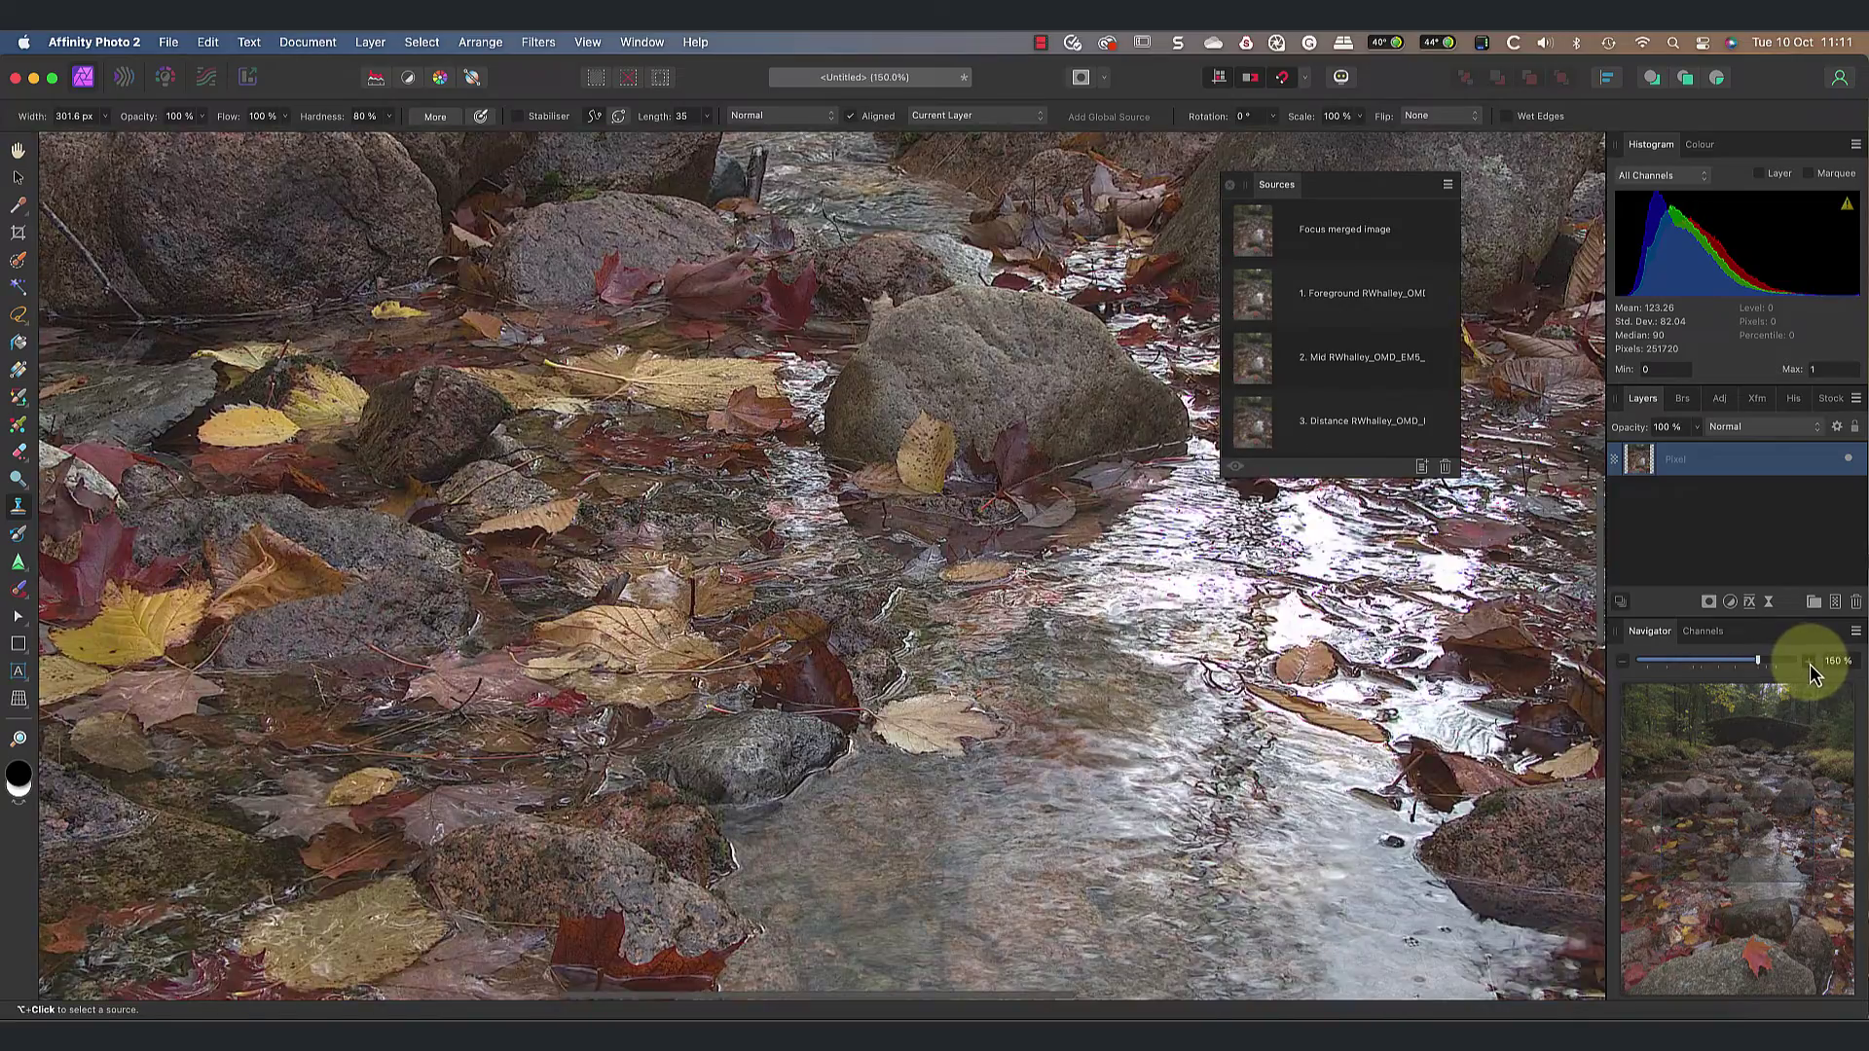
left_click(1811, 672)
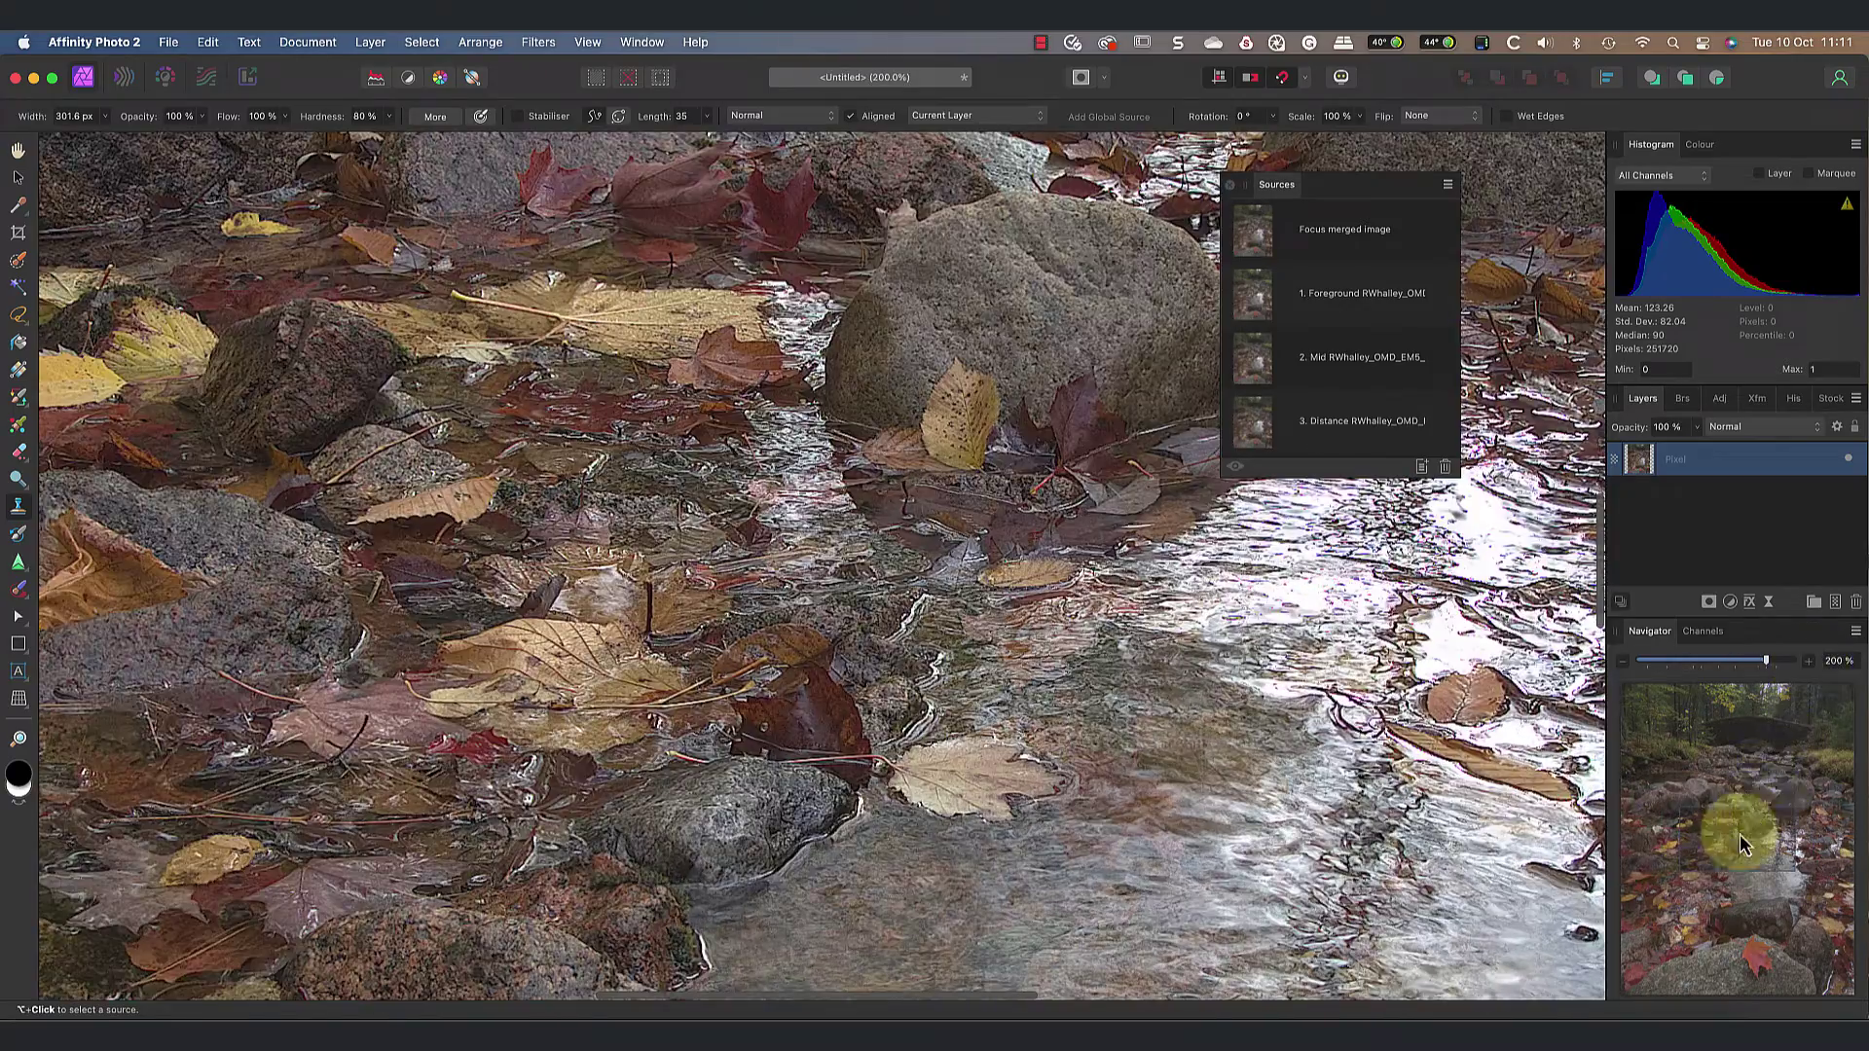
left_click_drag(1732, 814, 1729, 706)
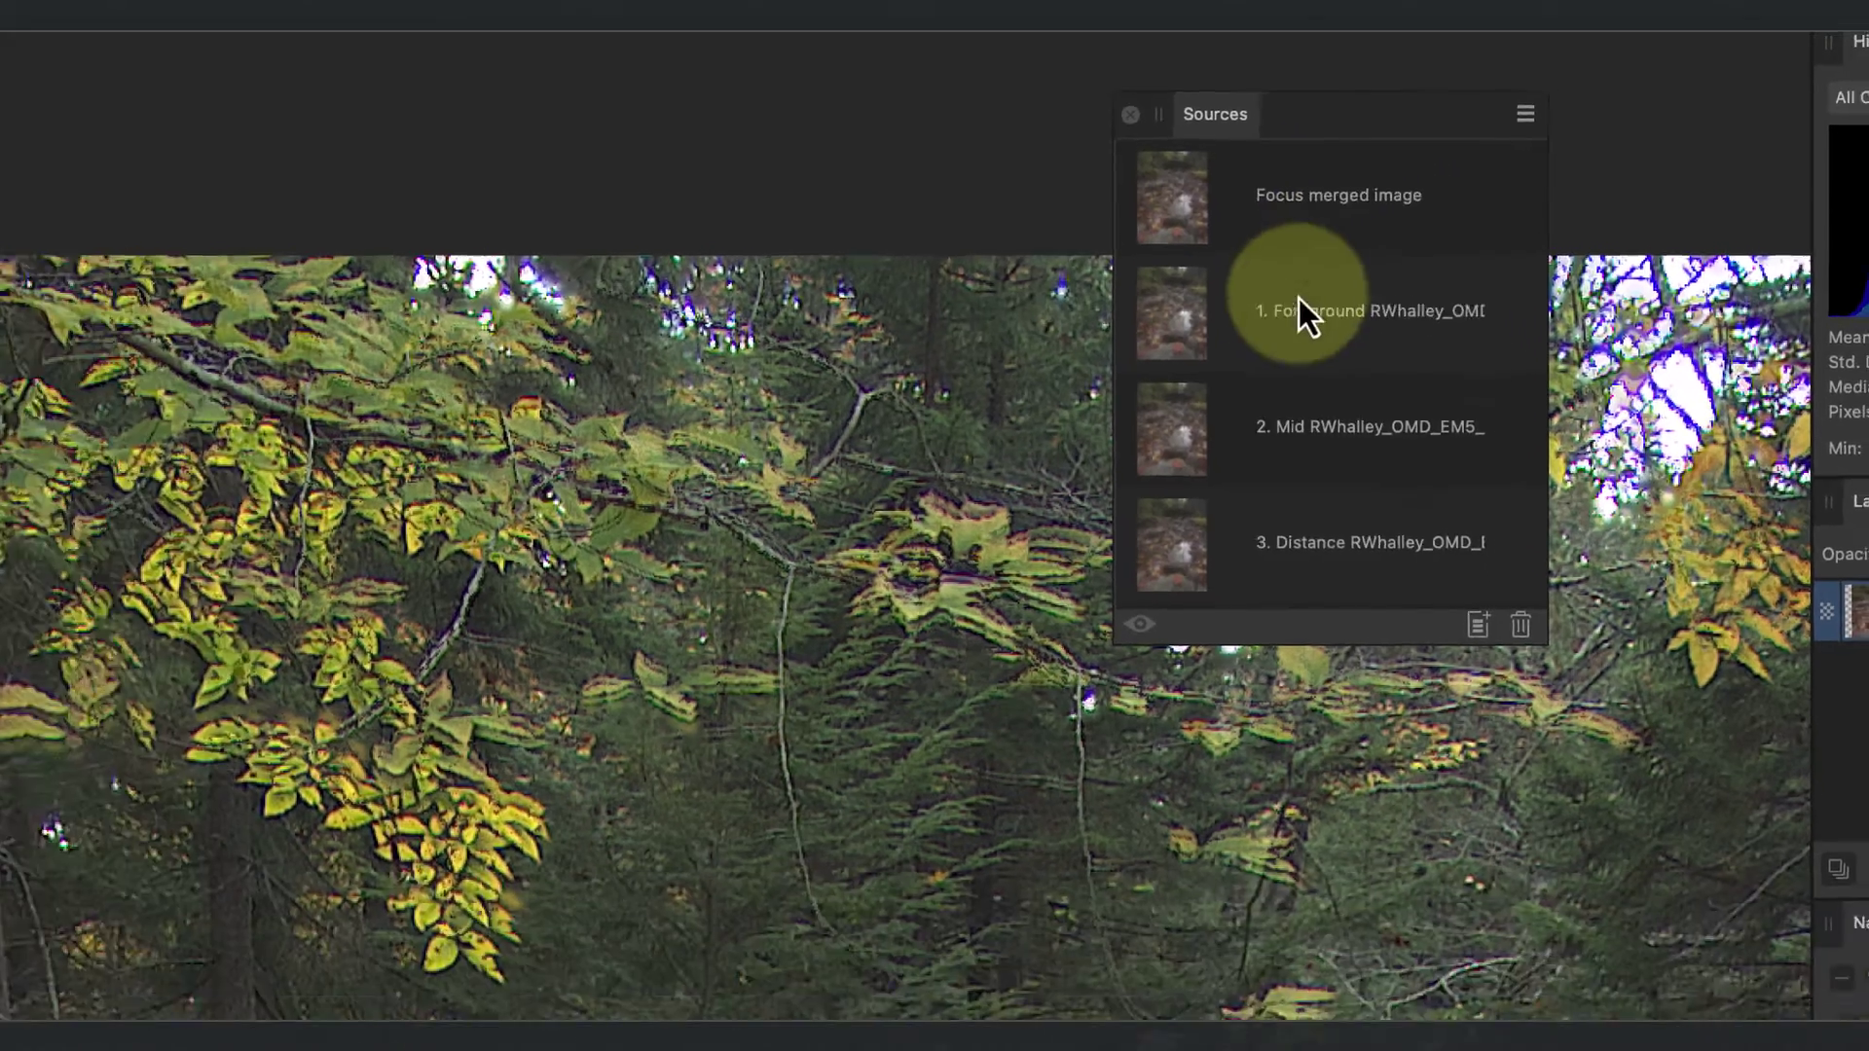
- Select 1. Foreground as the clone source and preview it on the canvas
left_click(1431, 229)
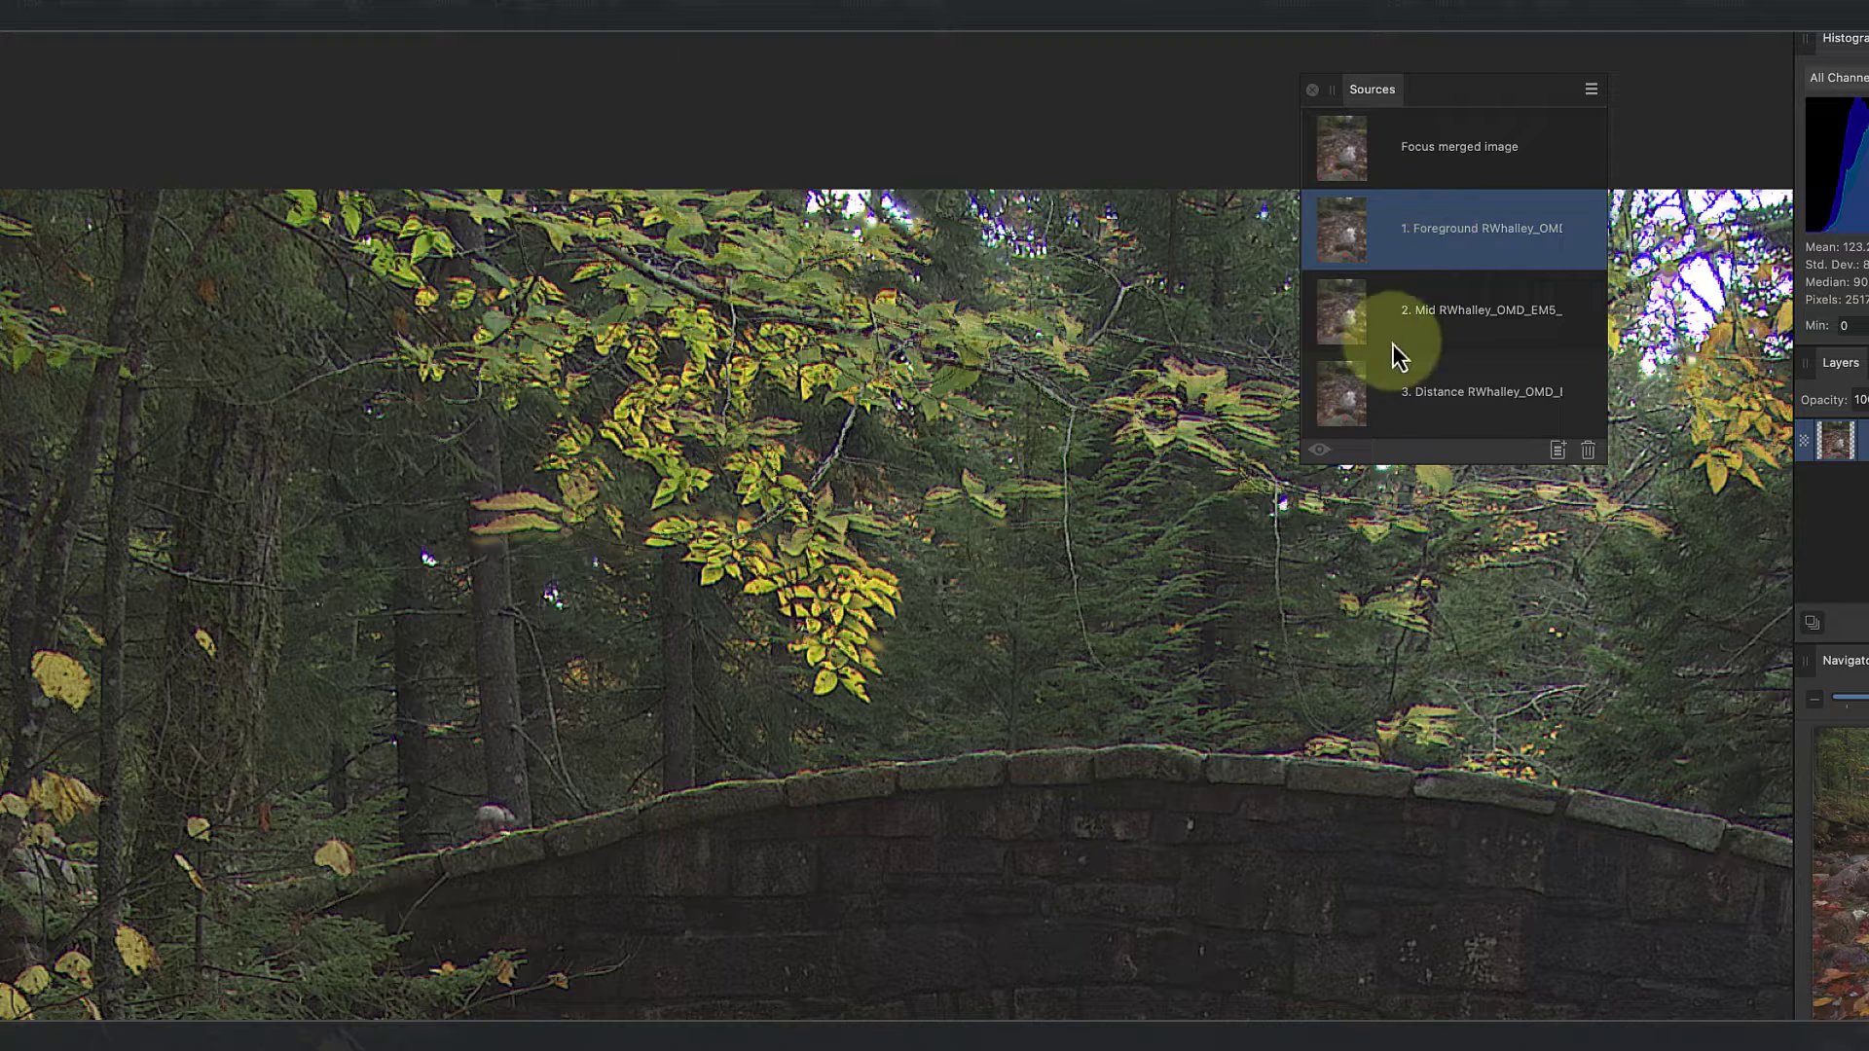
left_click(1323, 451)
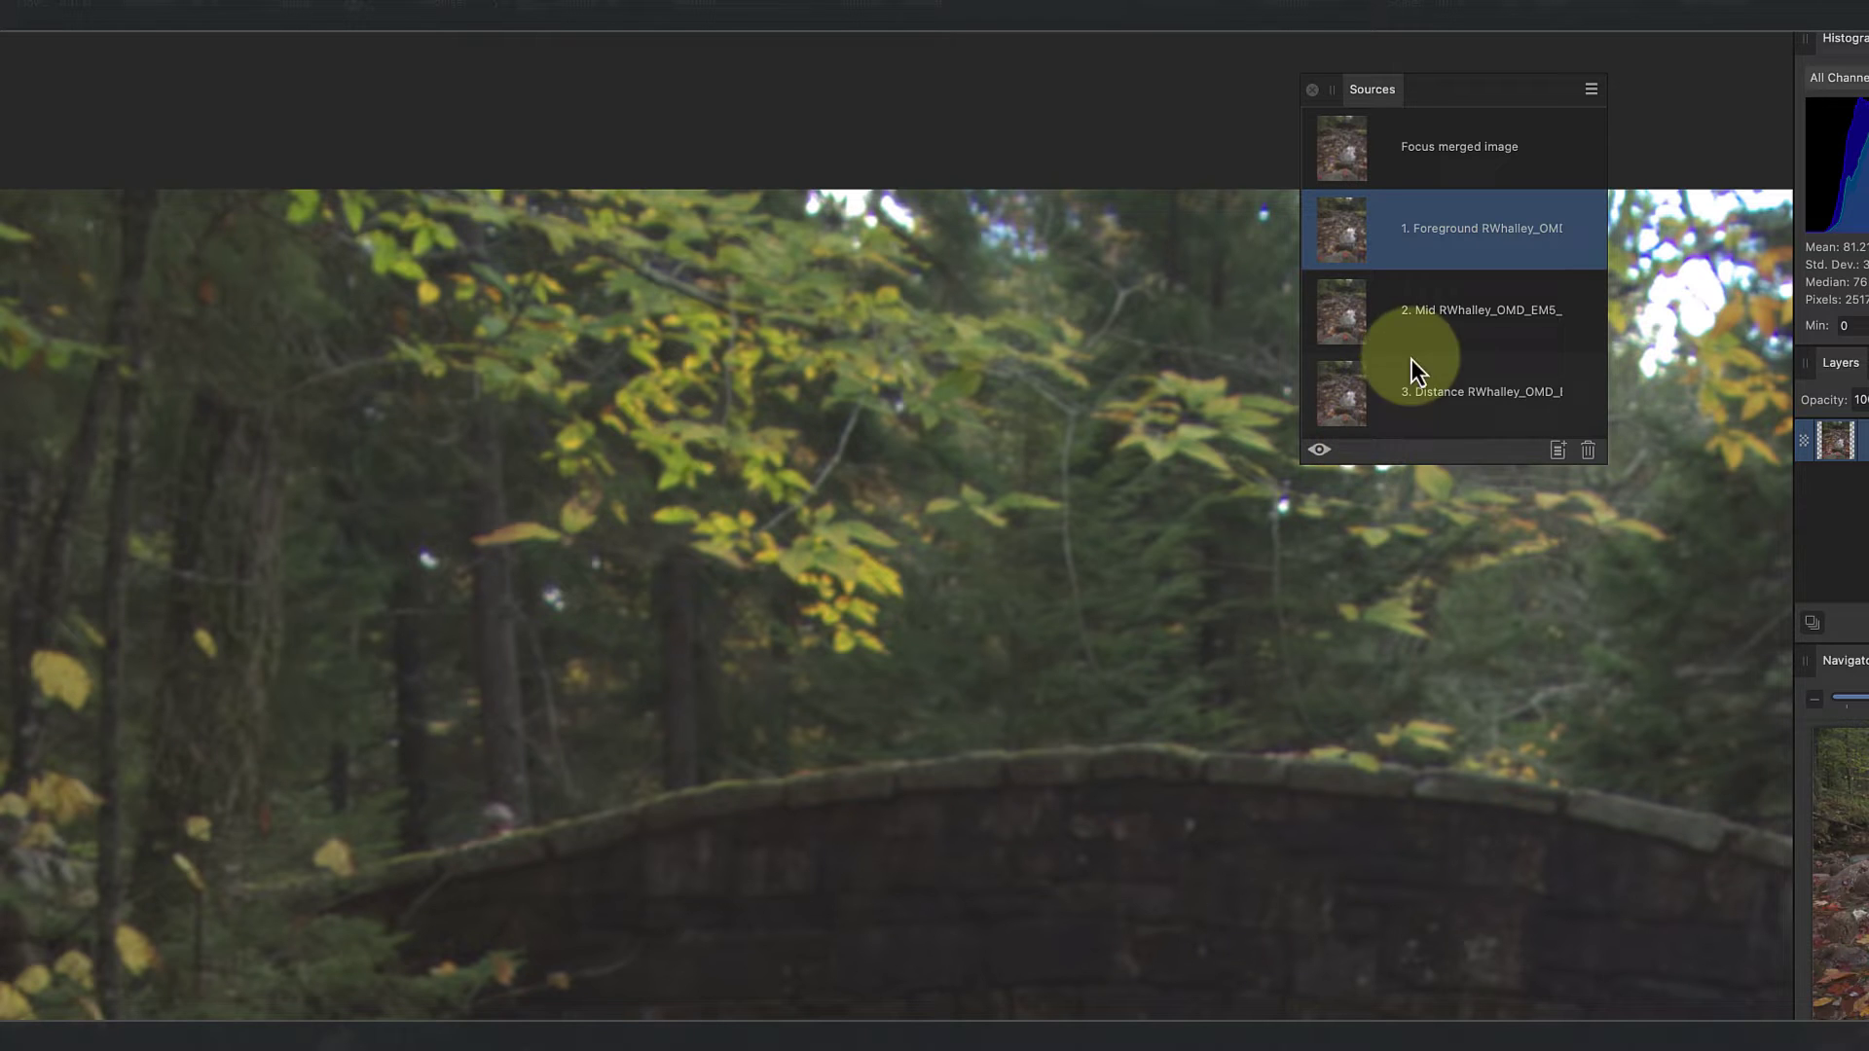
- Compare the Mid and Distance previews, choose 3. Distance, and return to the merged view
left_click(1442, 332)
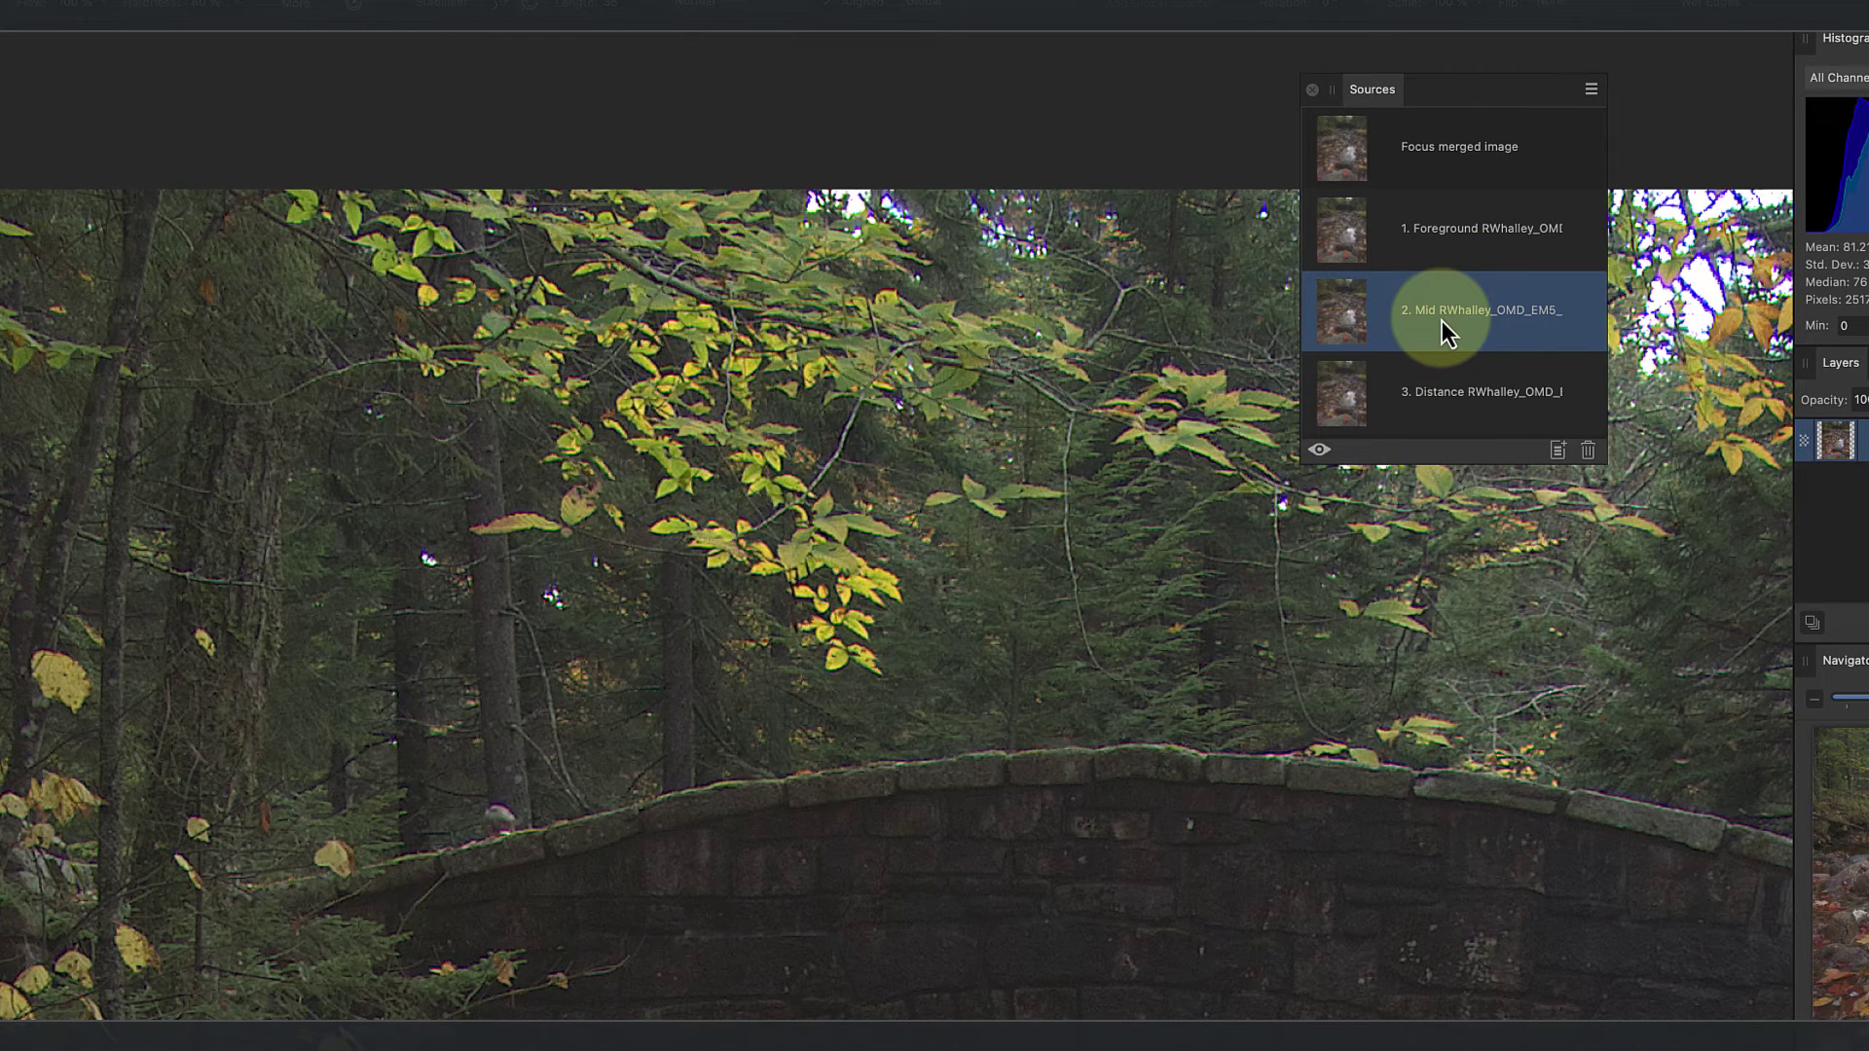
left_click(1446, 394)
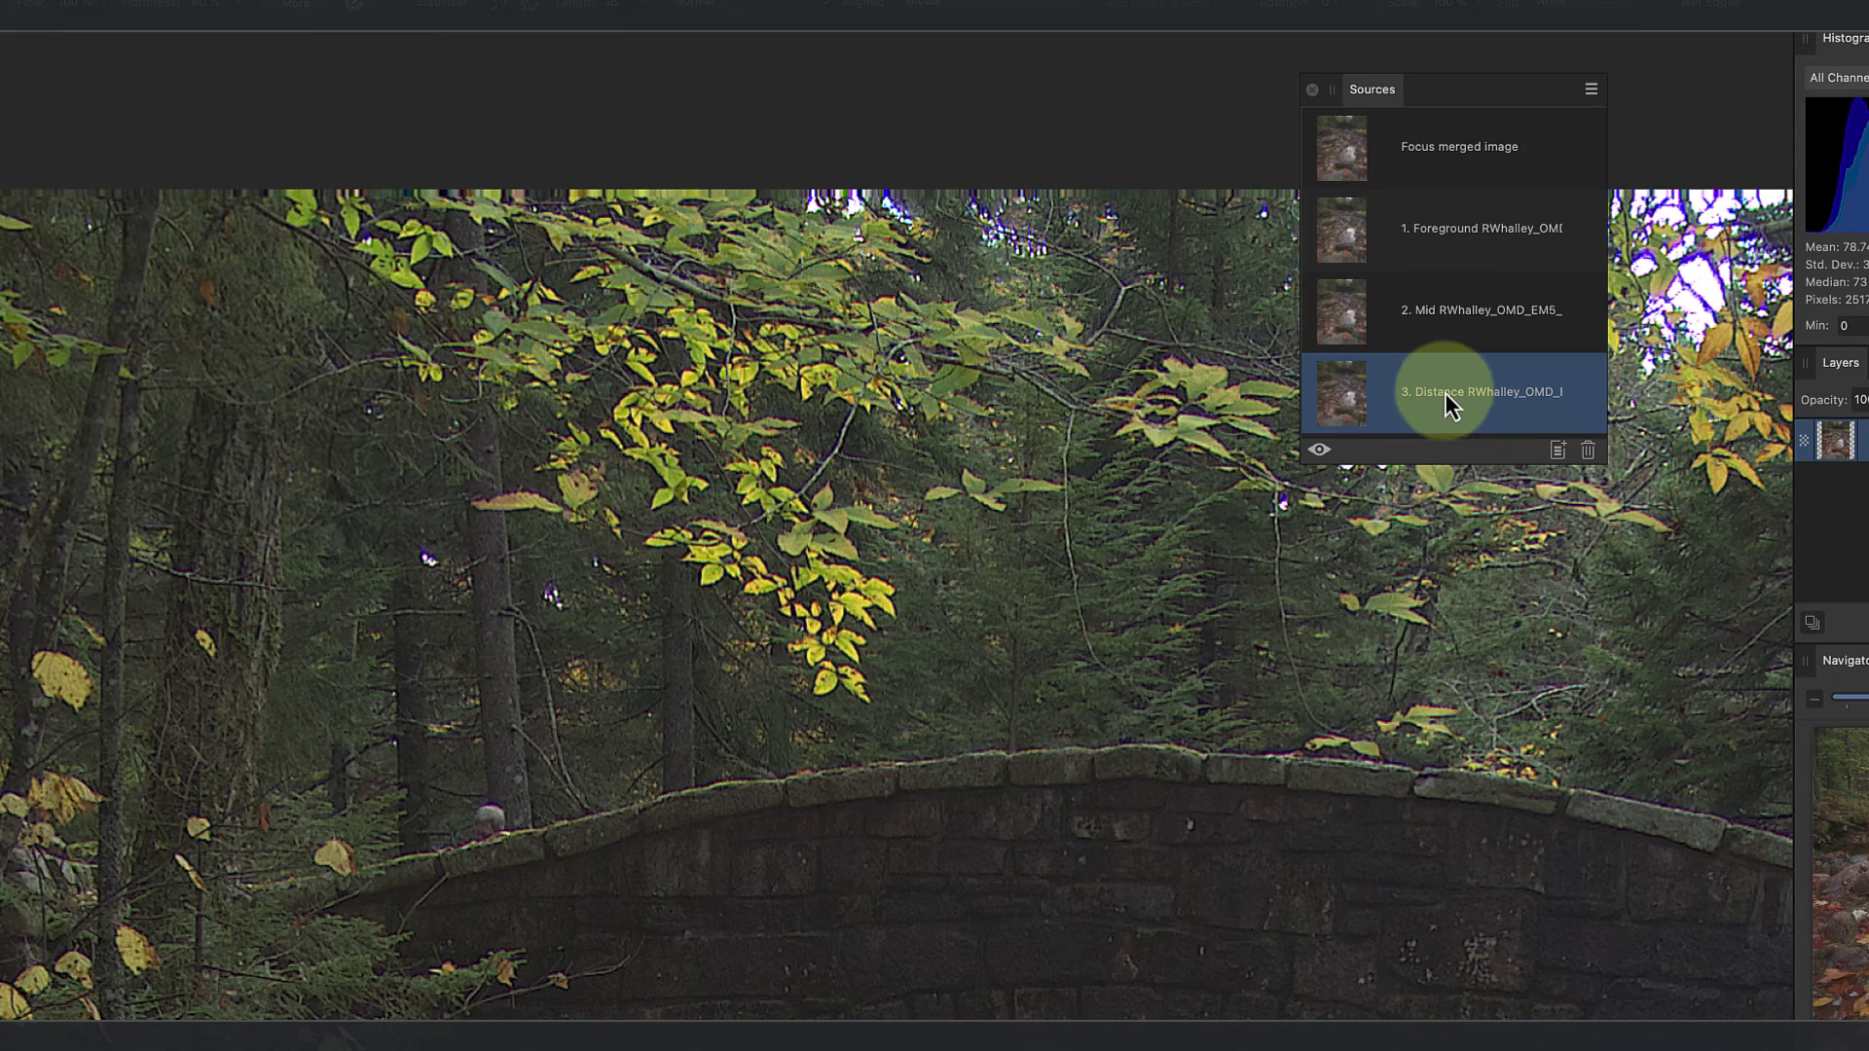
left_click(1450, 325)
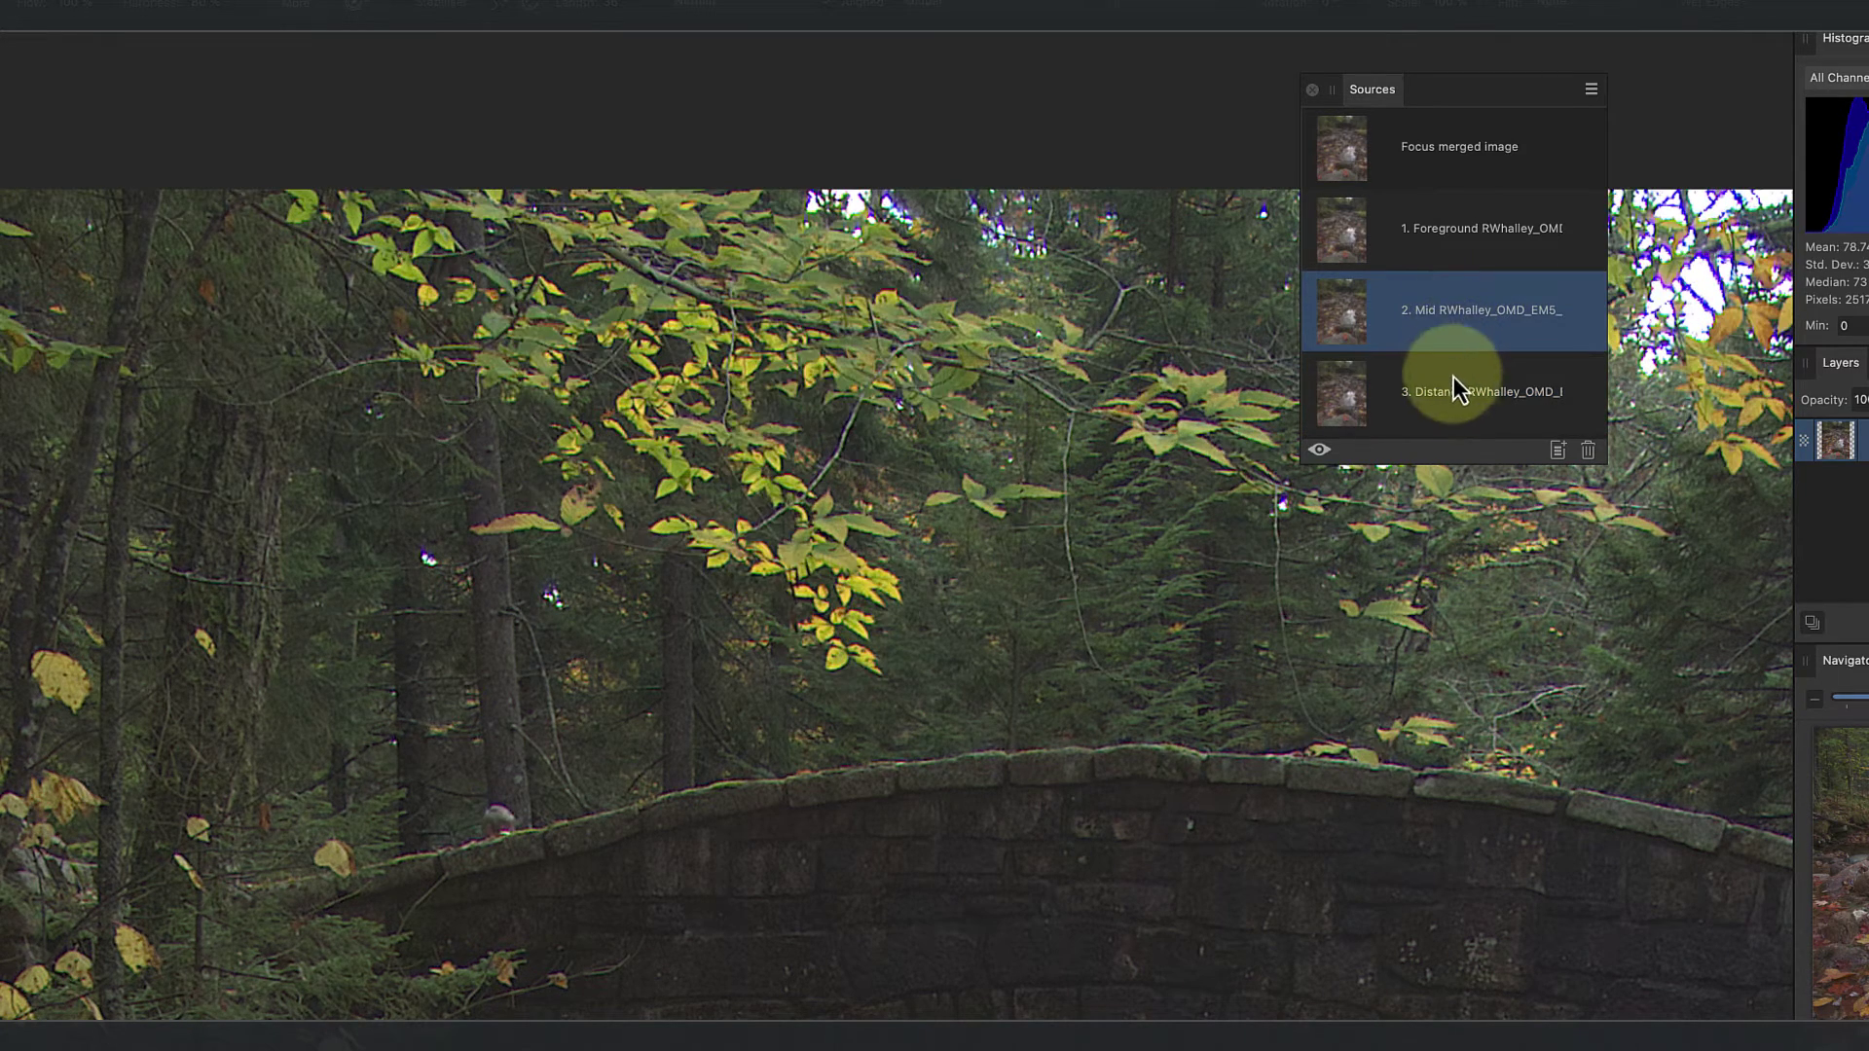
left_click(1463, 394)
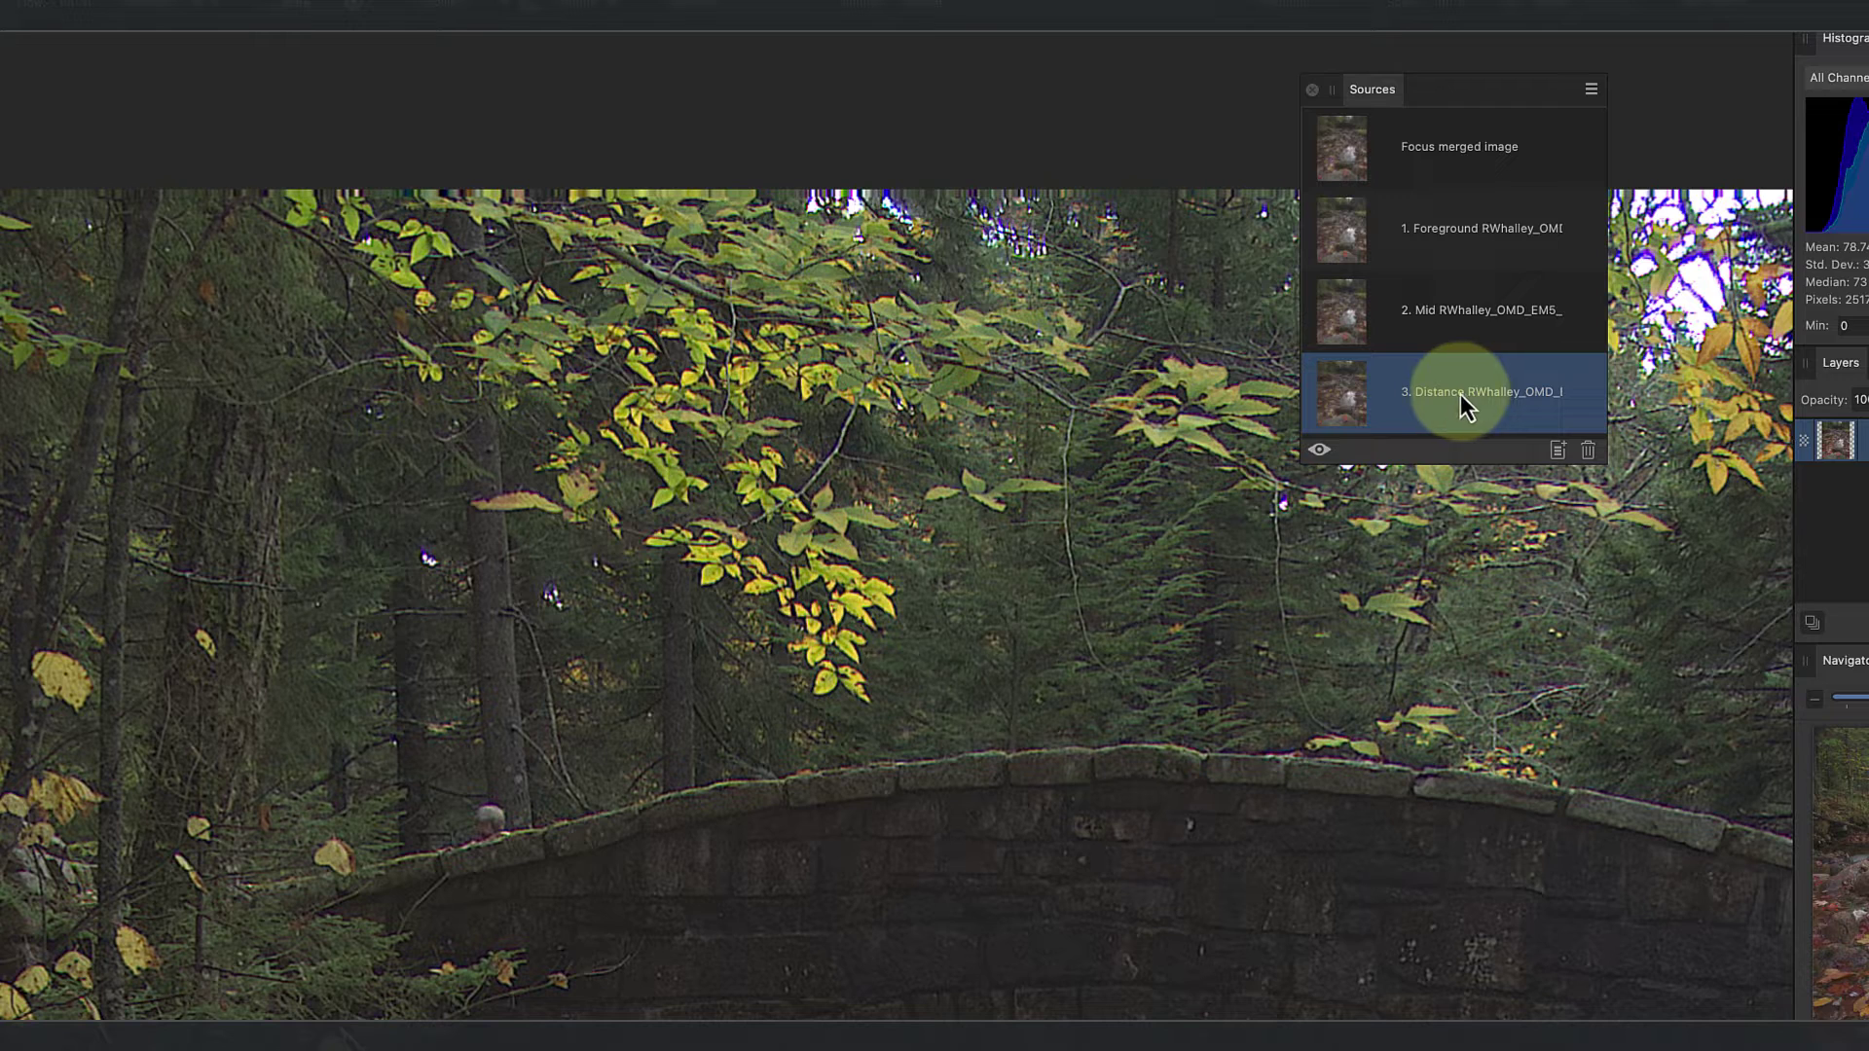
left_click(1325, 454)
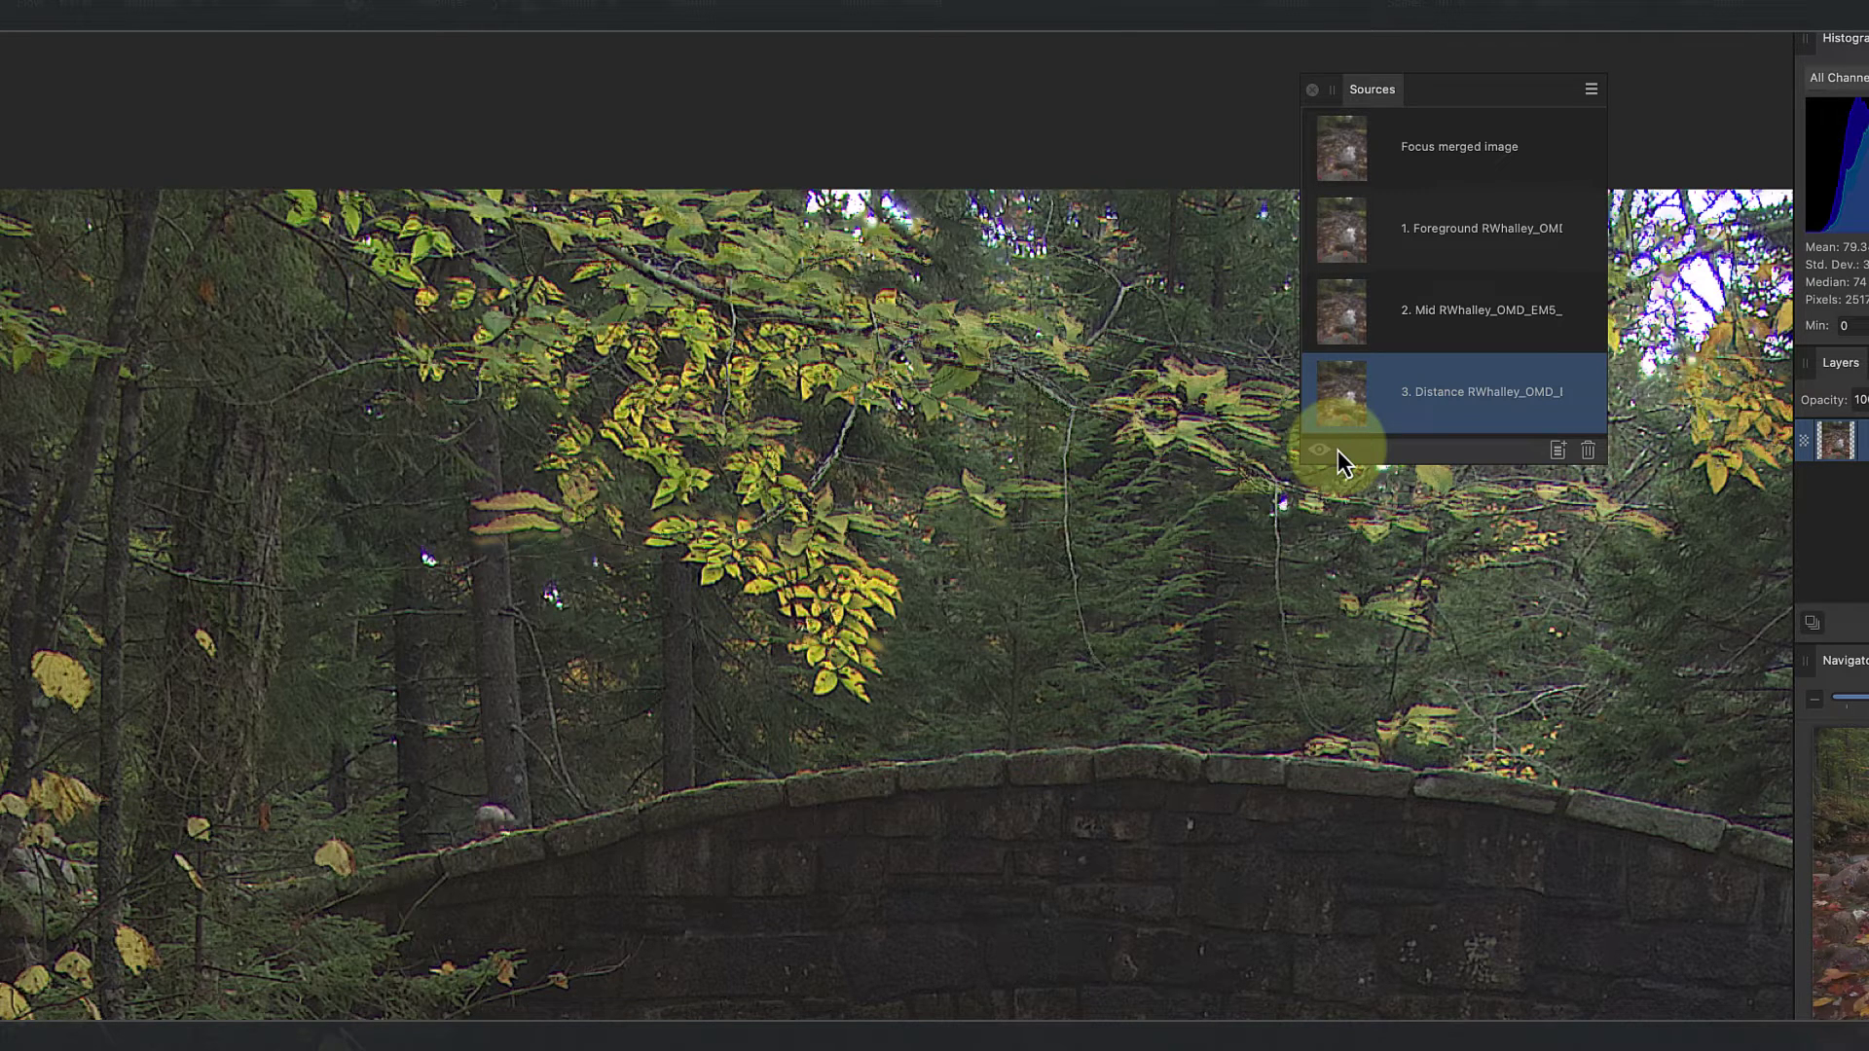
- Clone Distance-photo detail over the ghosted upper leaves, then pan to nearby forest
mouse_move(1337, 450)
left_mouse_down()
mouse_move(616, 506)
mouse_move(581, 555)
left_mouse_up()
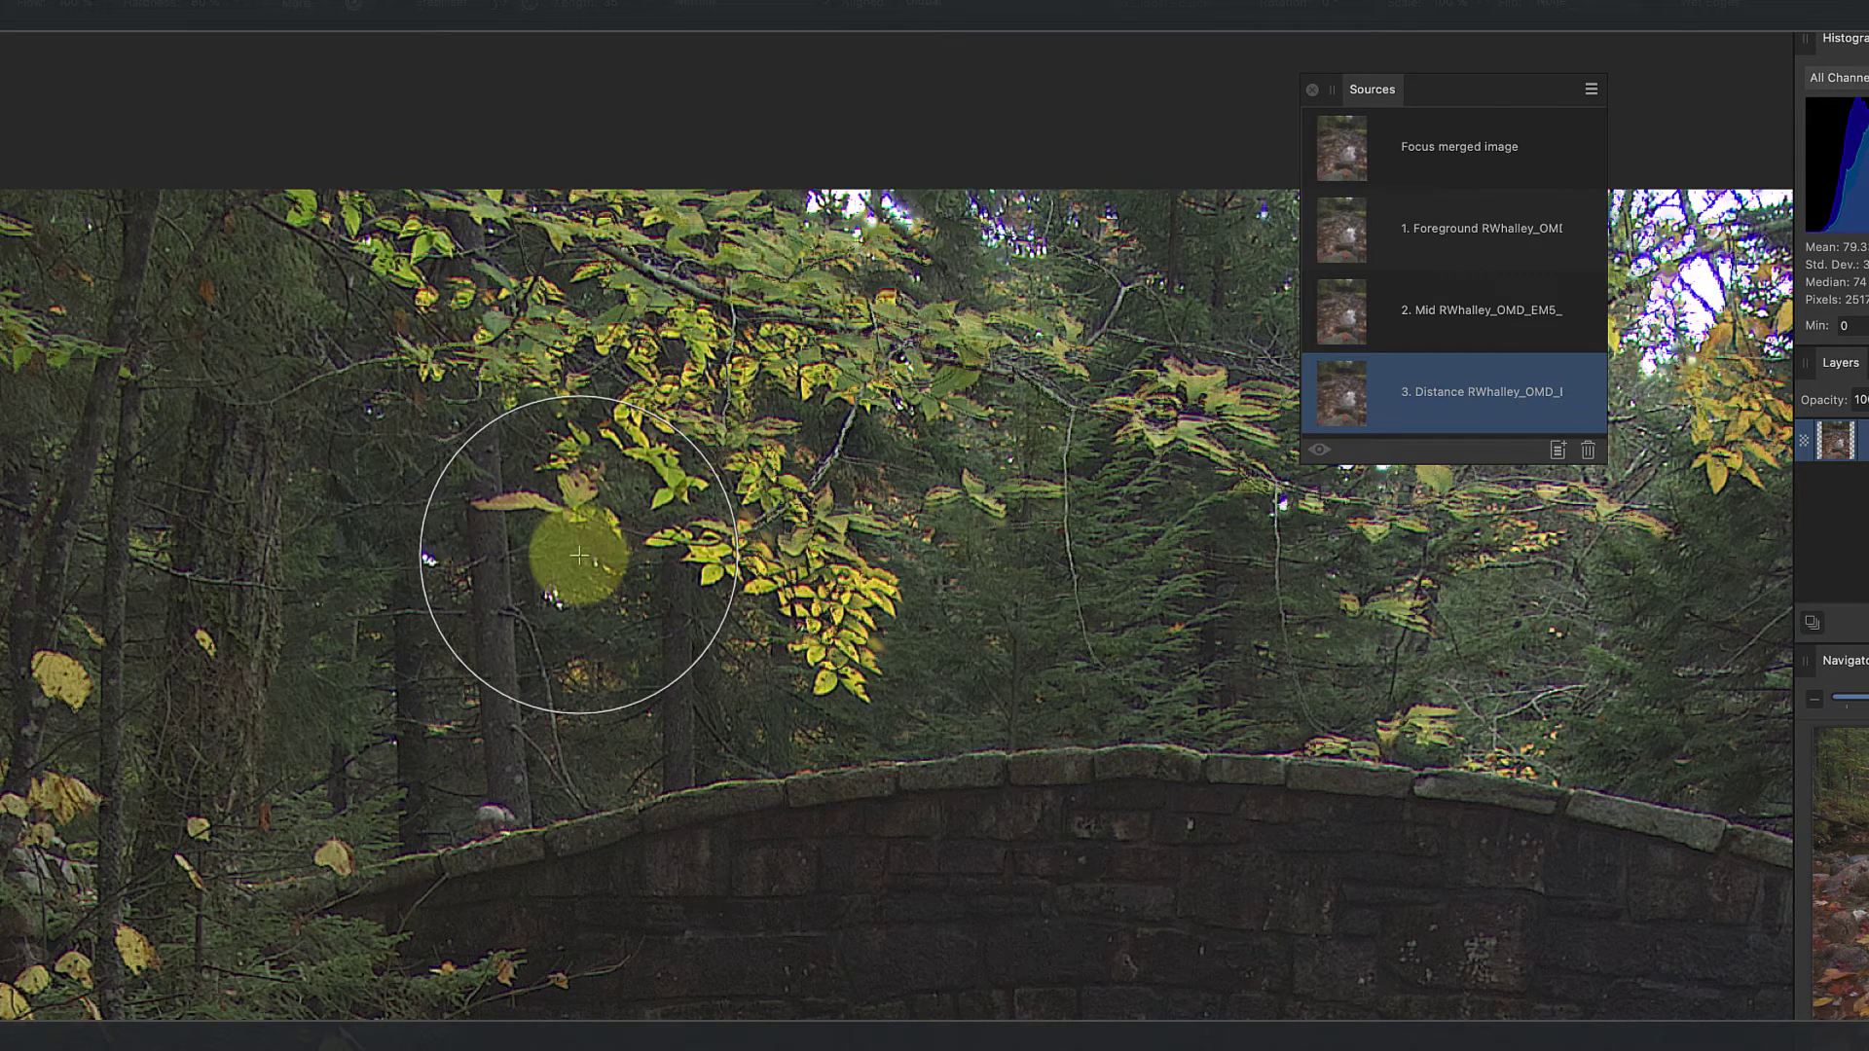
mouse_move(581, 555)
left_mouse_down()
mouse_move(438, 283)
mouse_move(806, 605)
left_mouse_up()
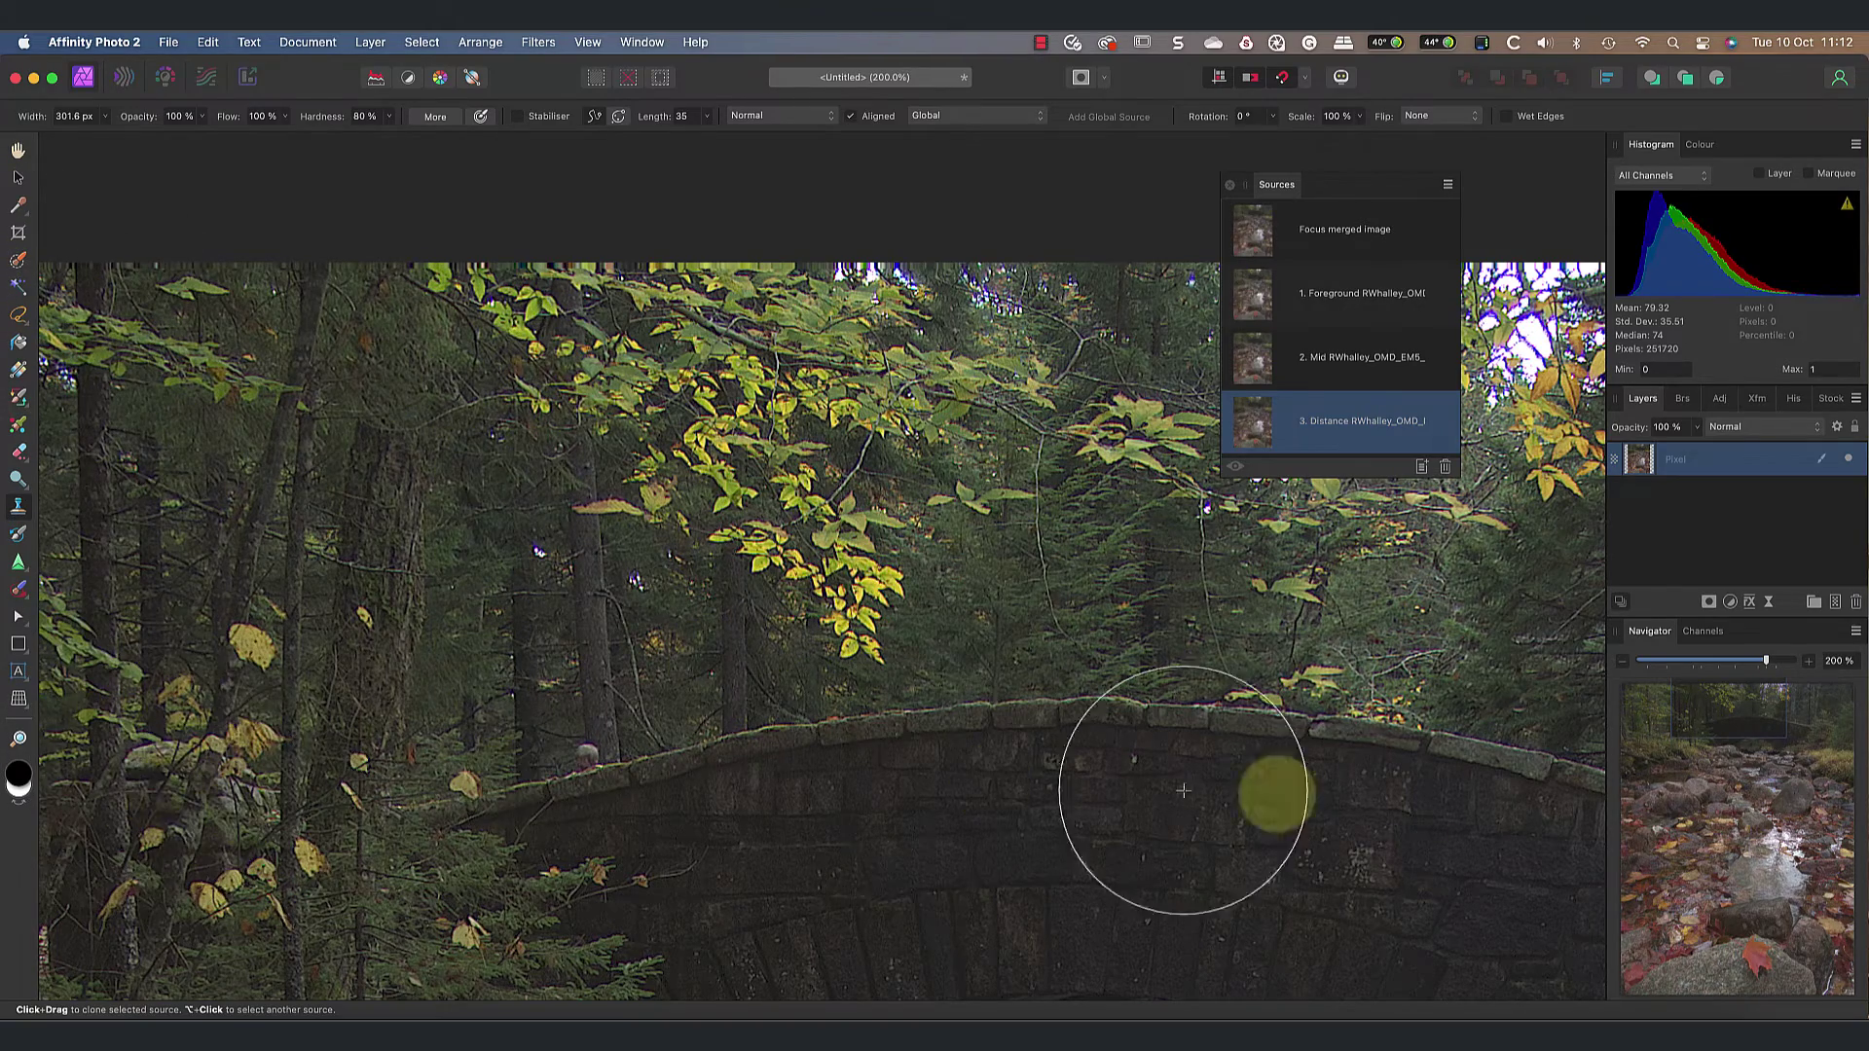
left_click_drag(1681, 730, 1603, 711)
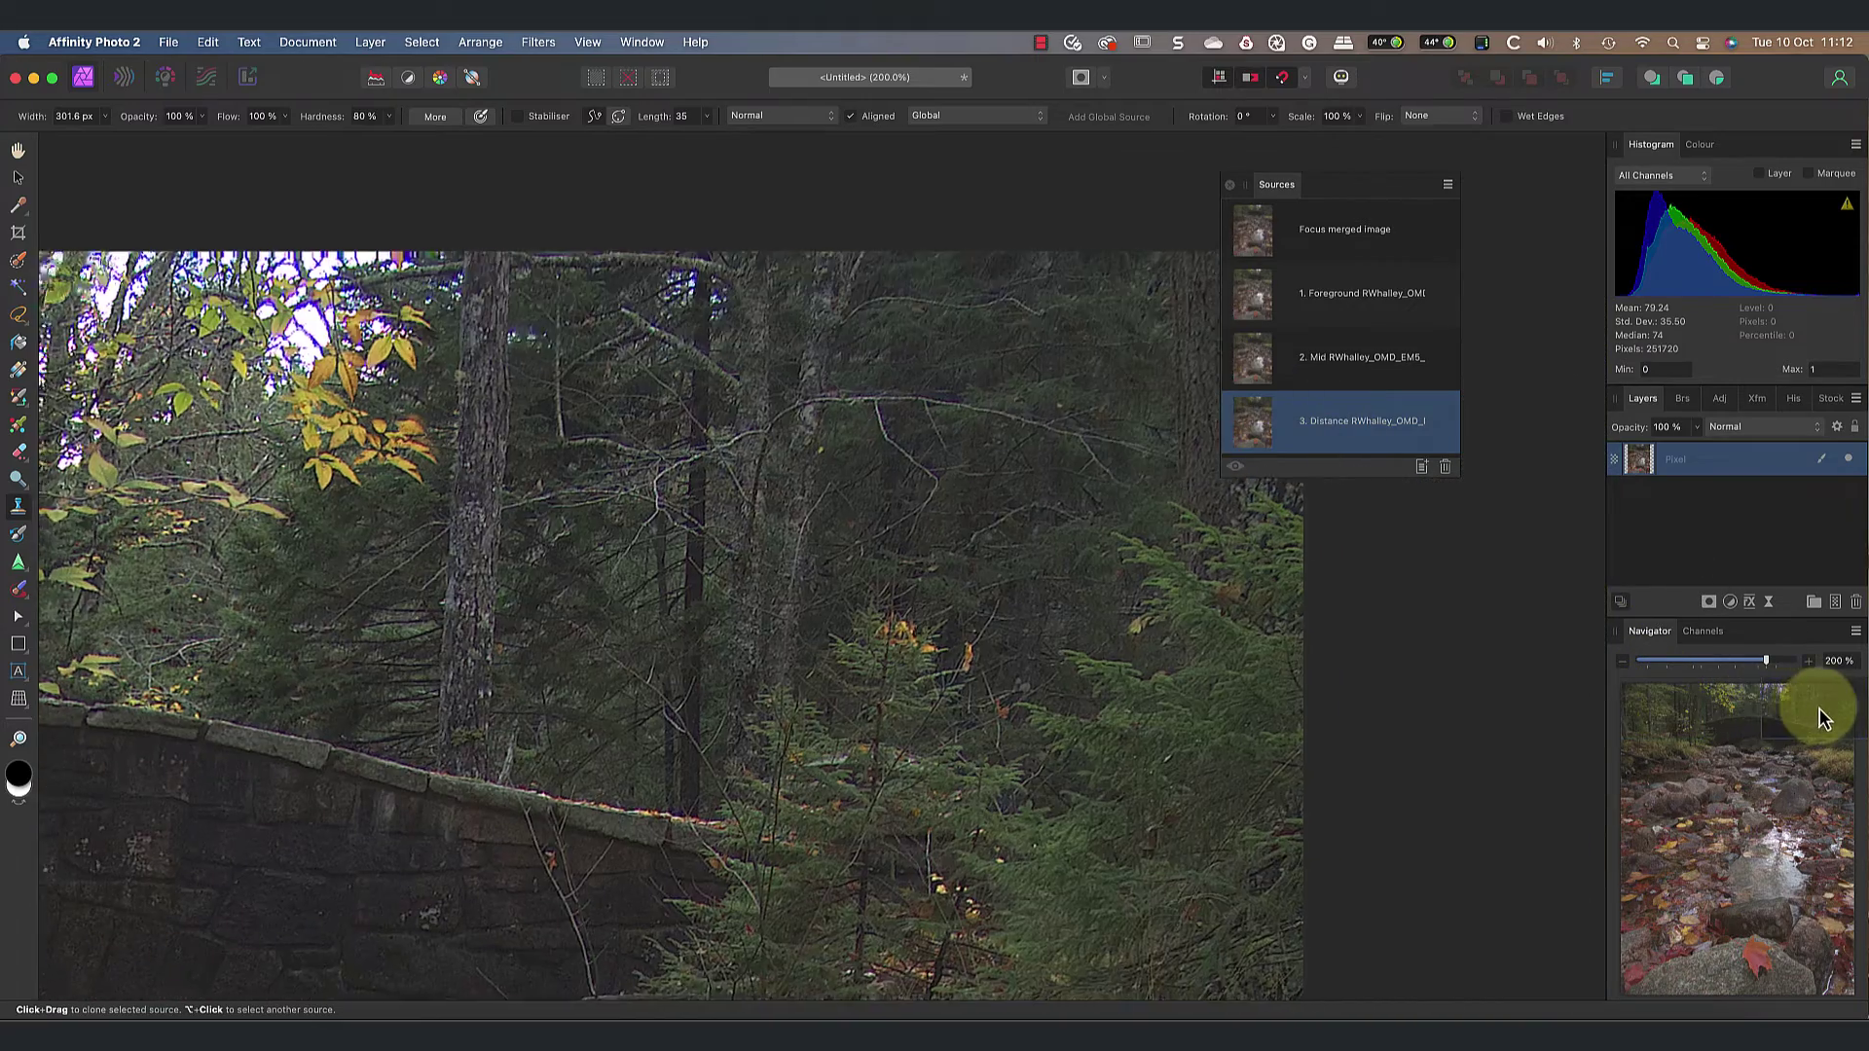
left_click_drag(1655, 709, 1794, 702)
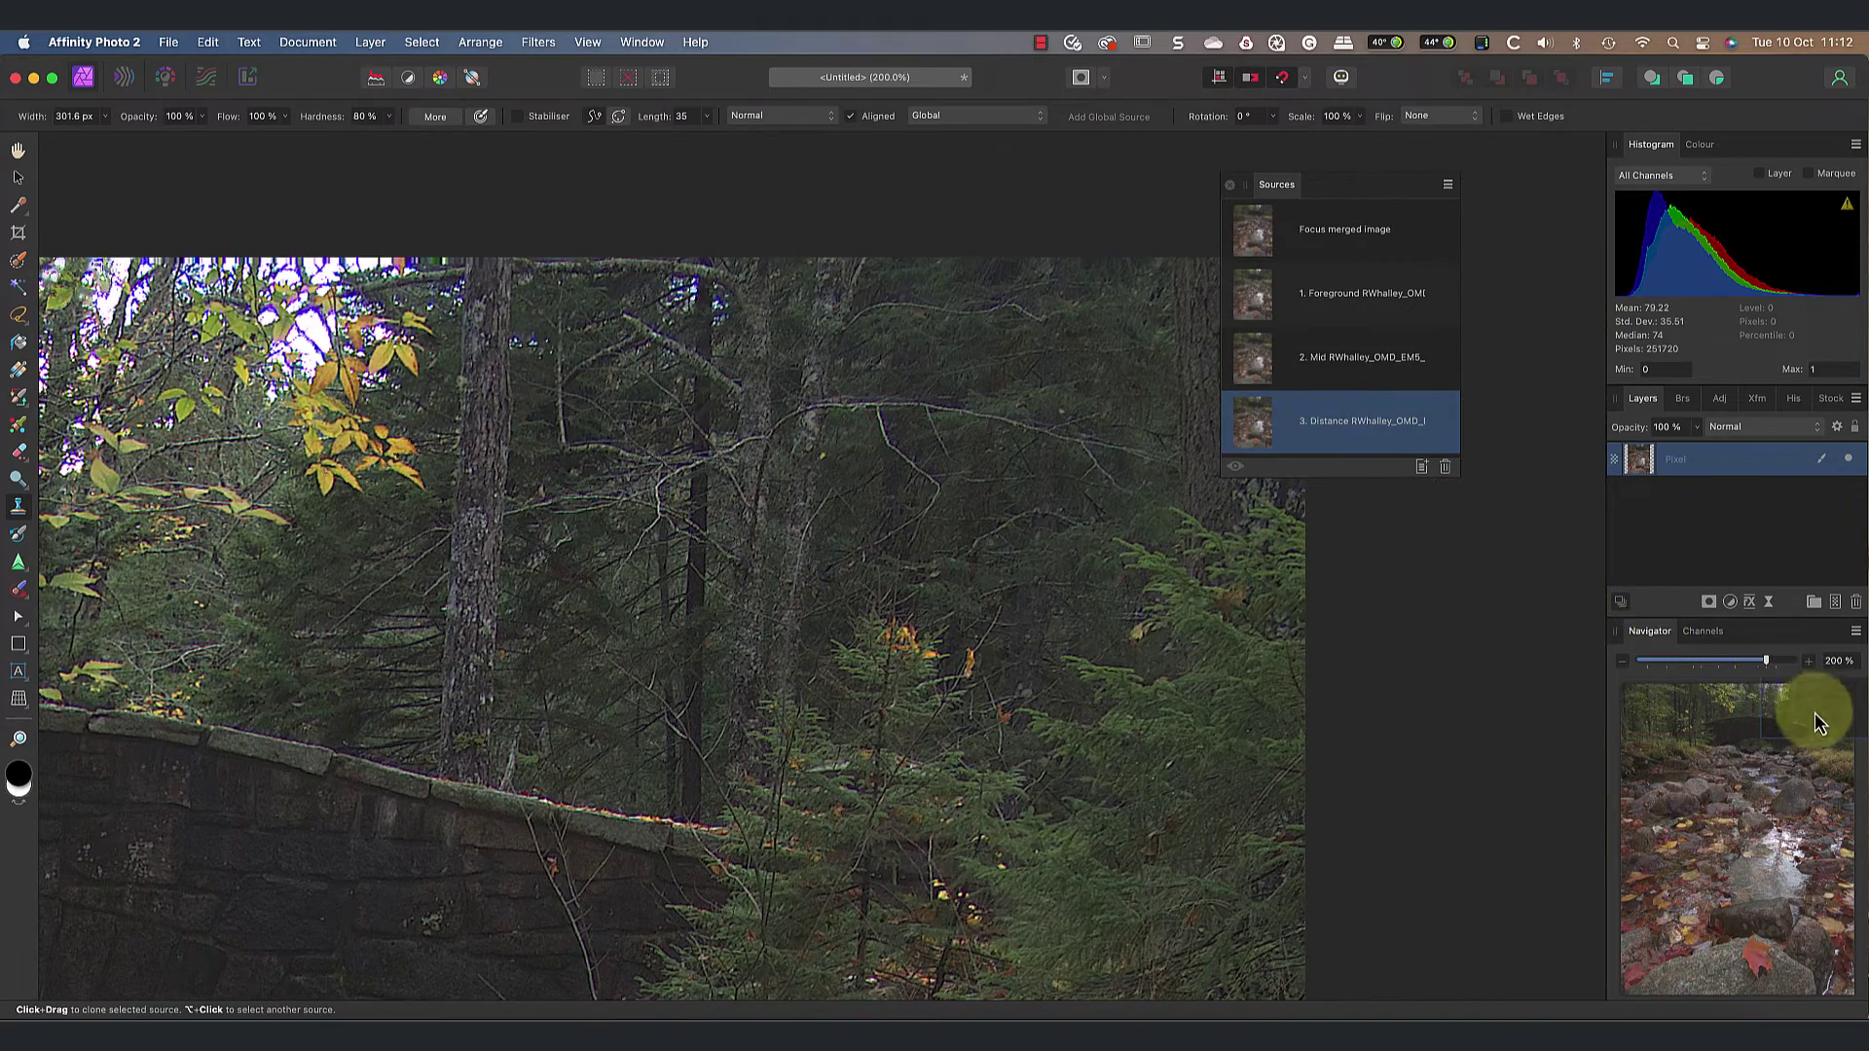
left_click_drag(1816, 714, 1824, 765)
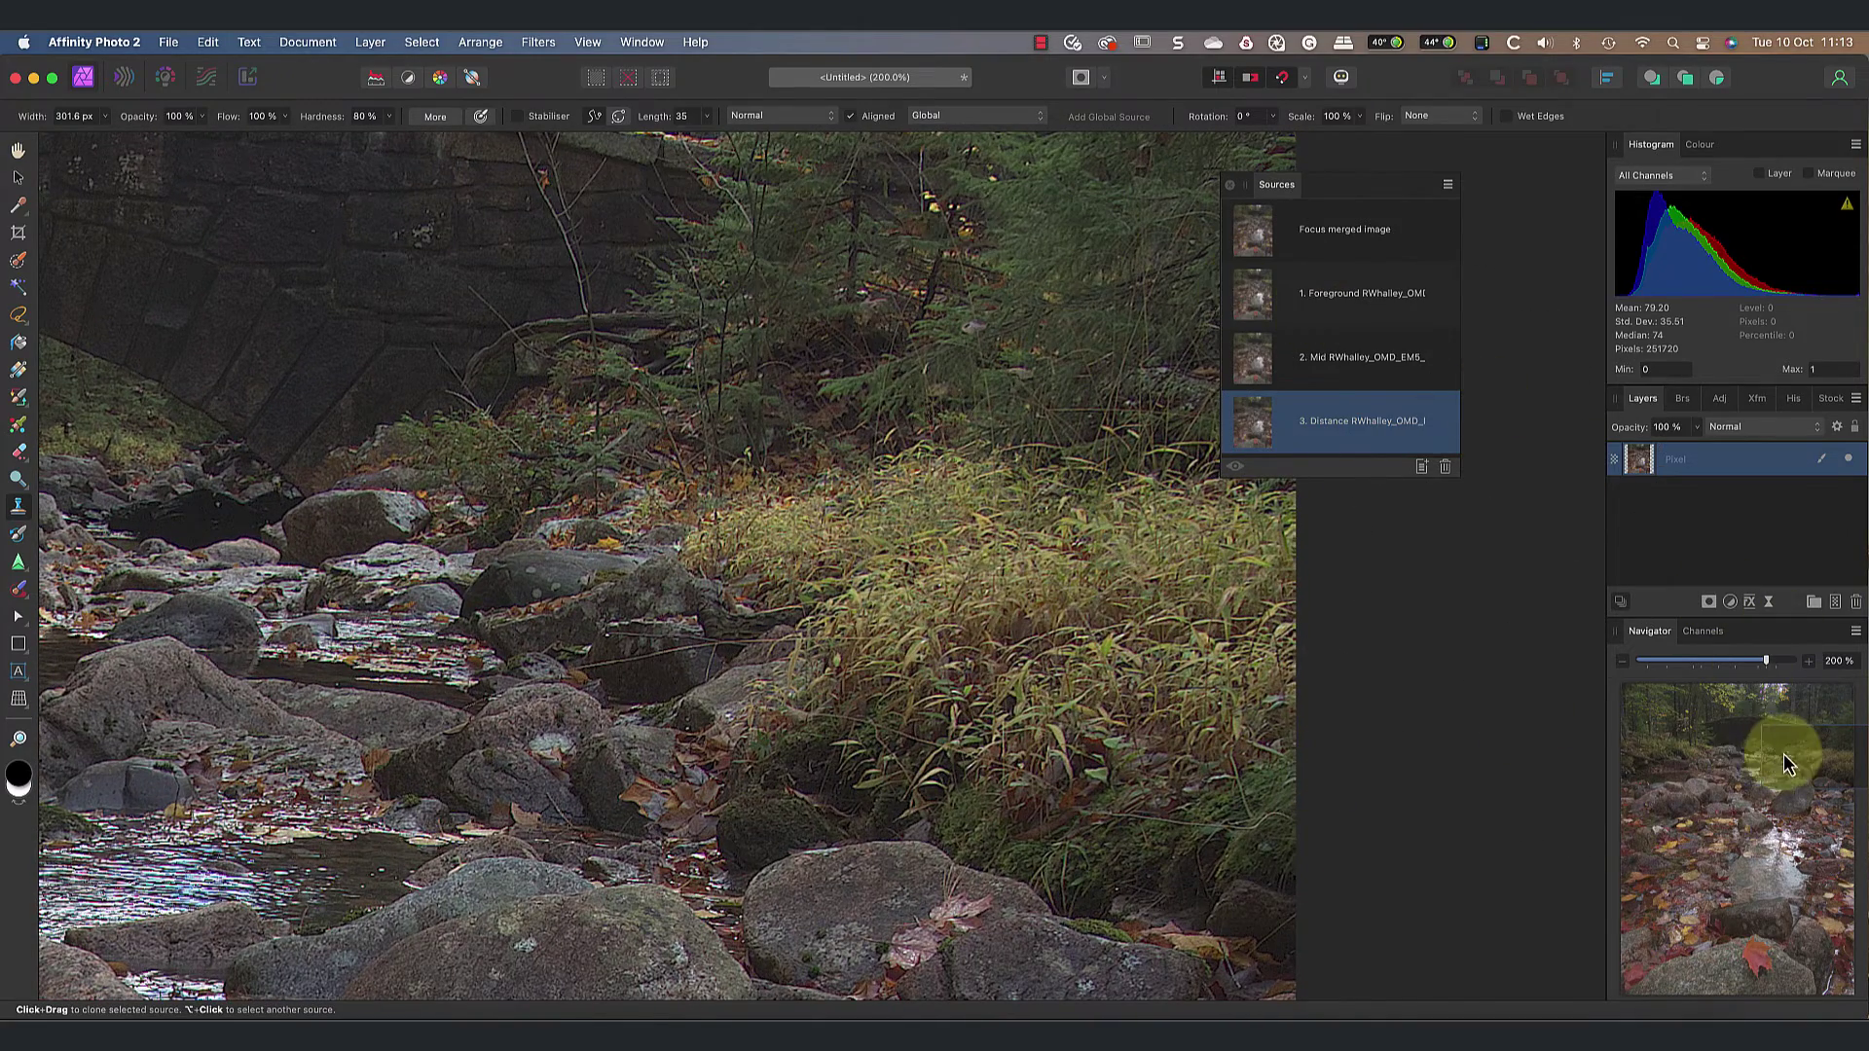
left_click_drag(1785, 764, 1710, 718)
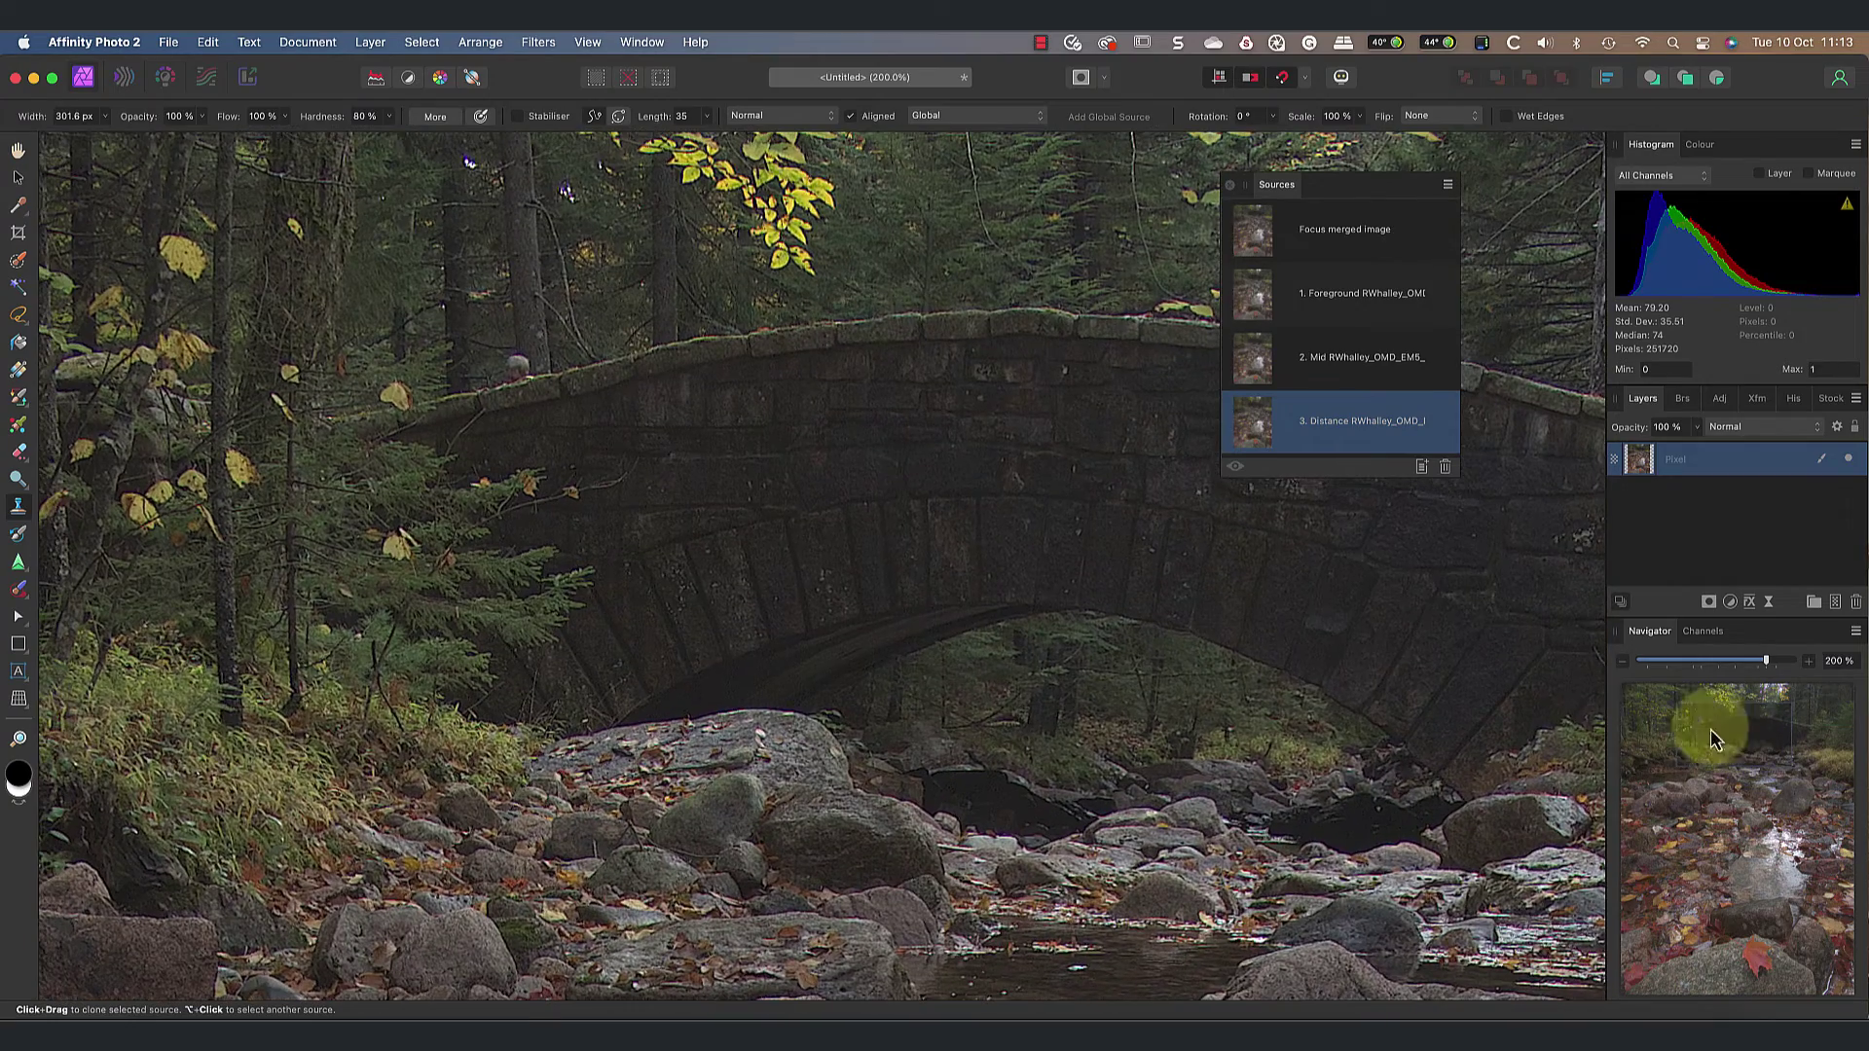
- Switch from the View and Mixer Brush tools back to the Clone Brush
left_click(20, 155)
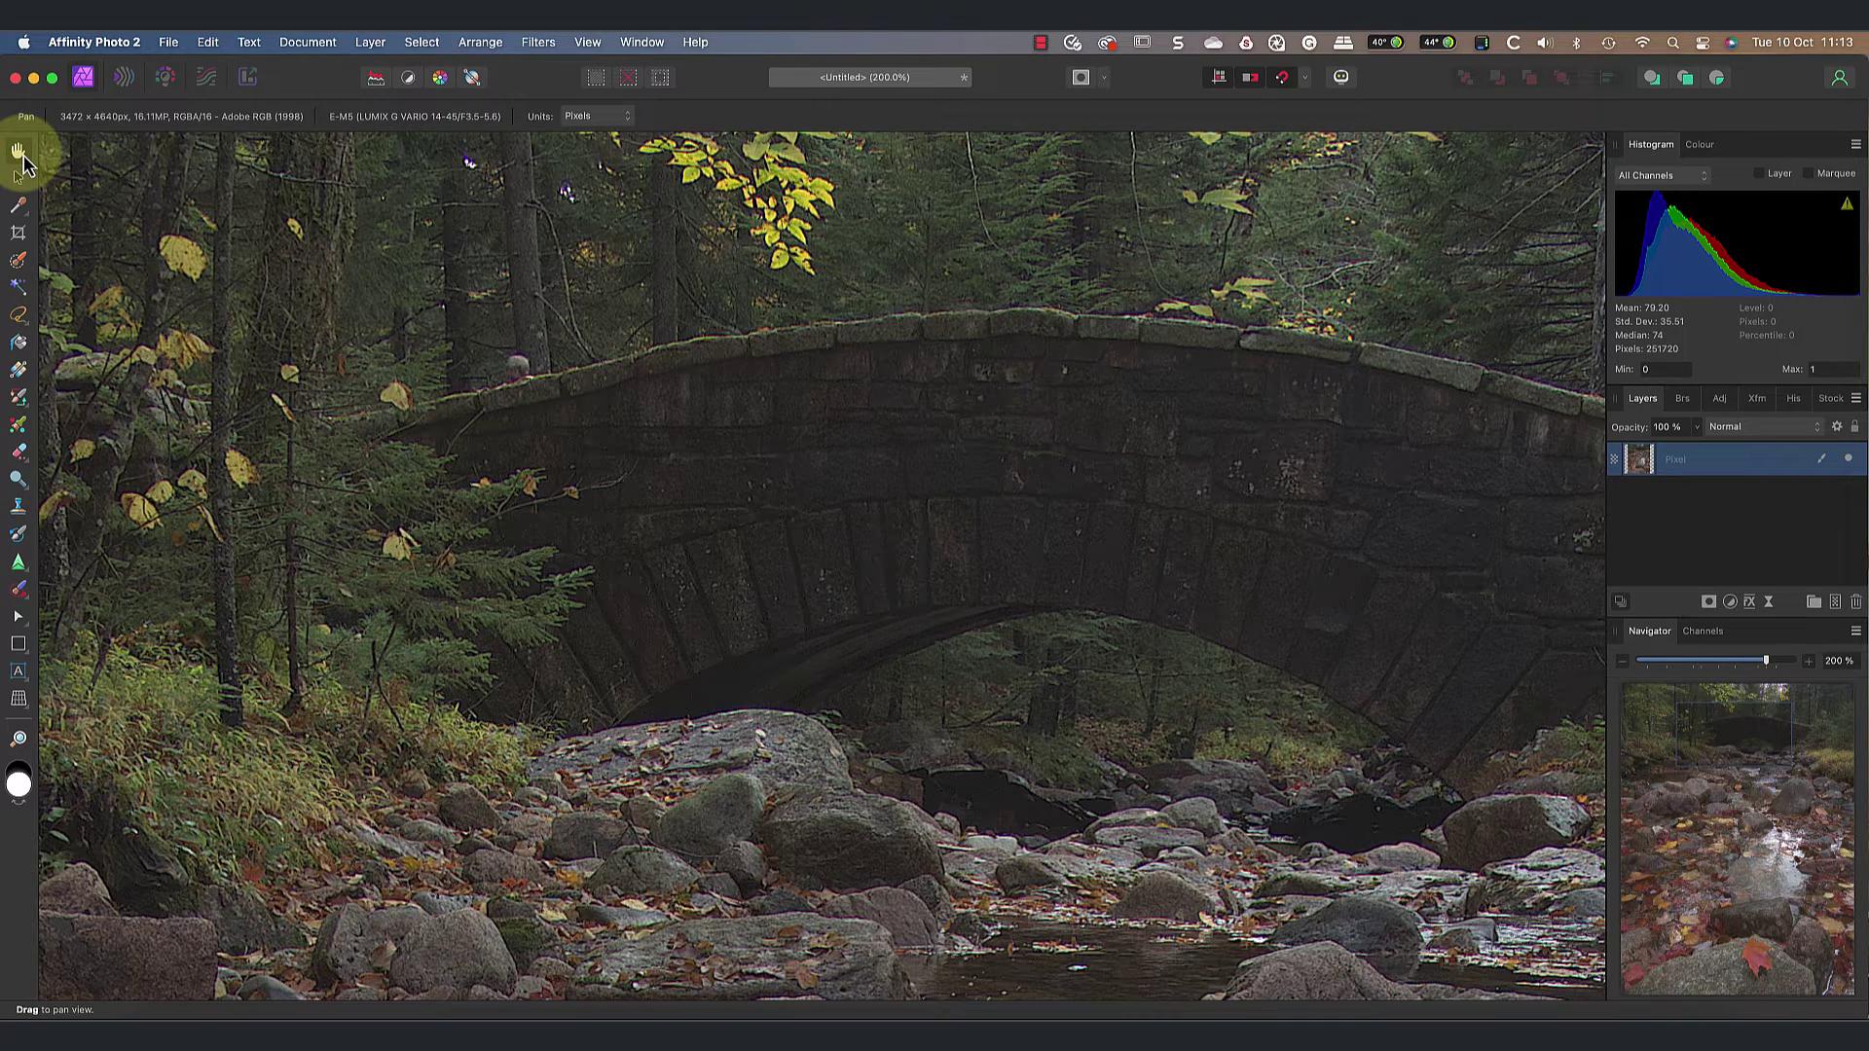
left_click(20, 427)
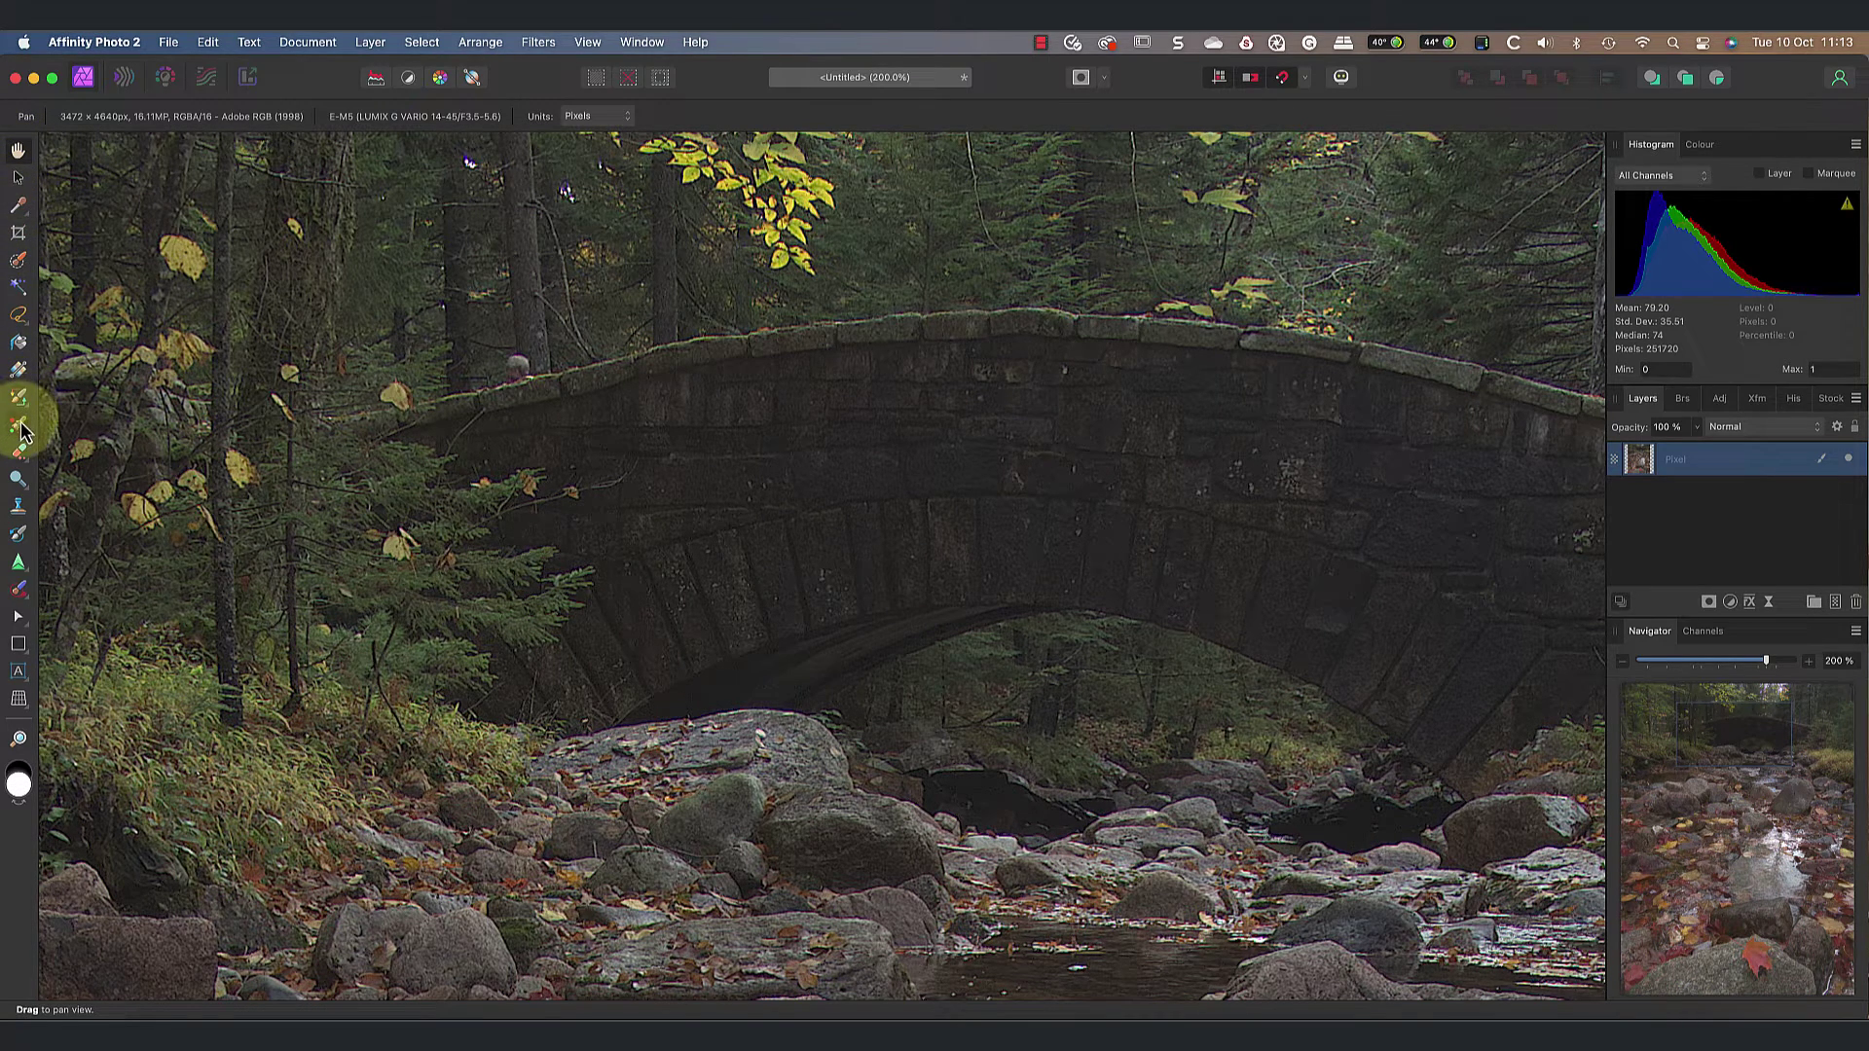
left_click(18, 505)
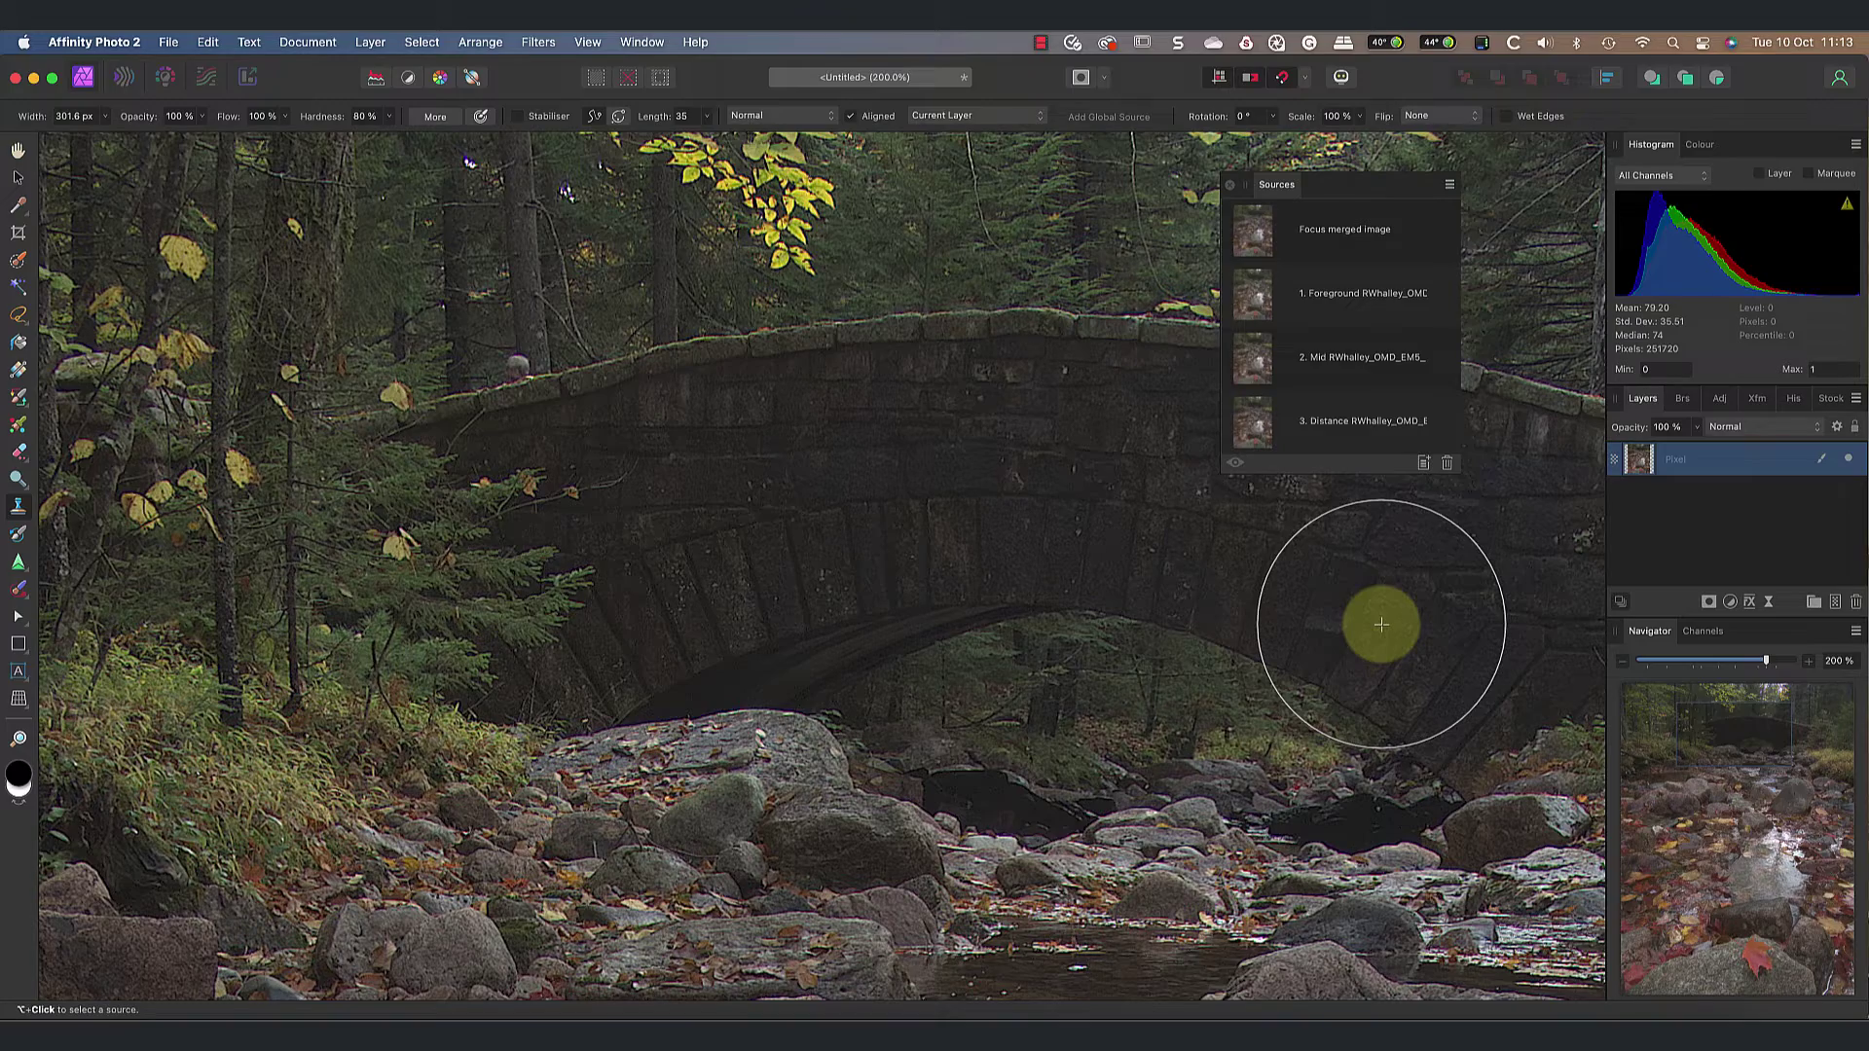
left_click(1625, 665)
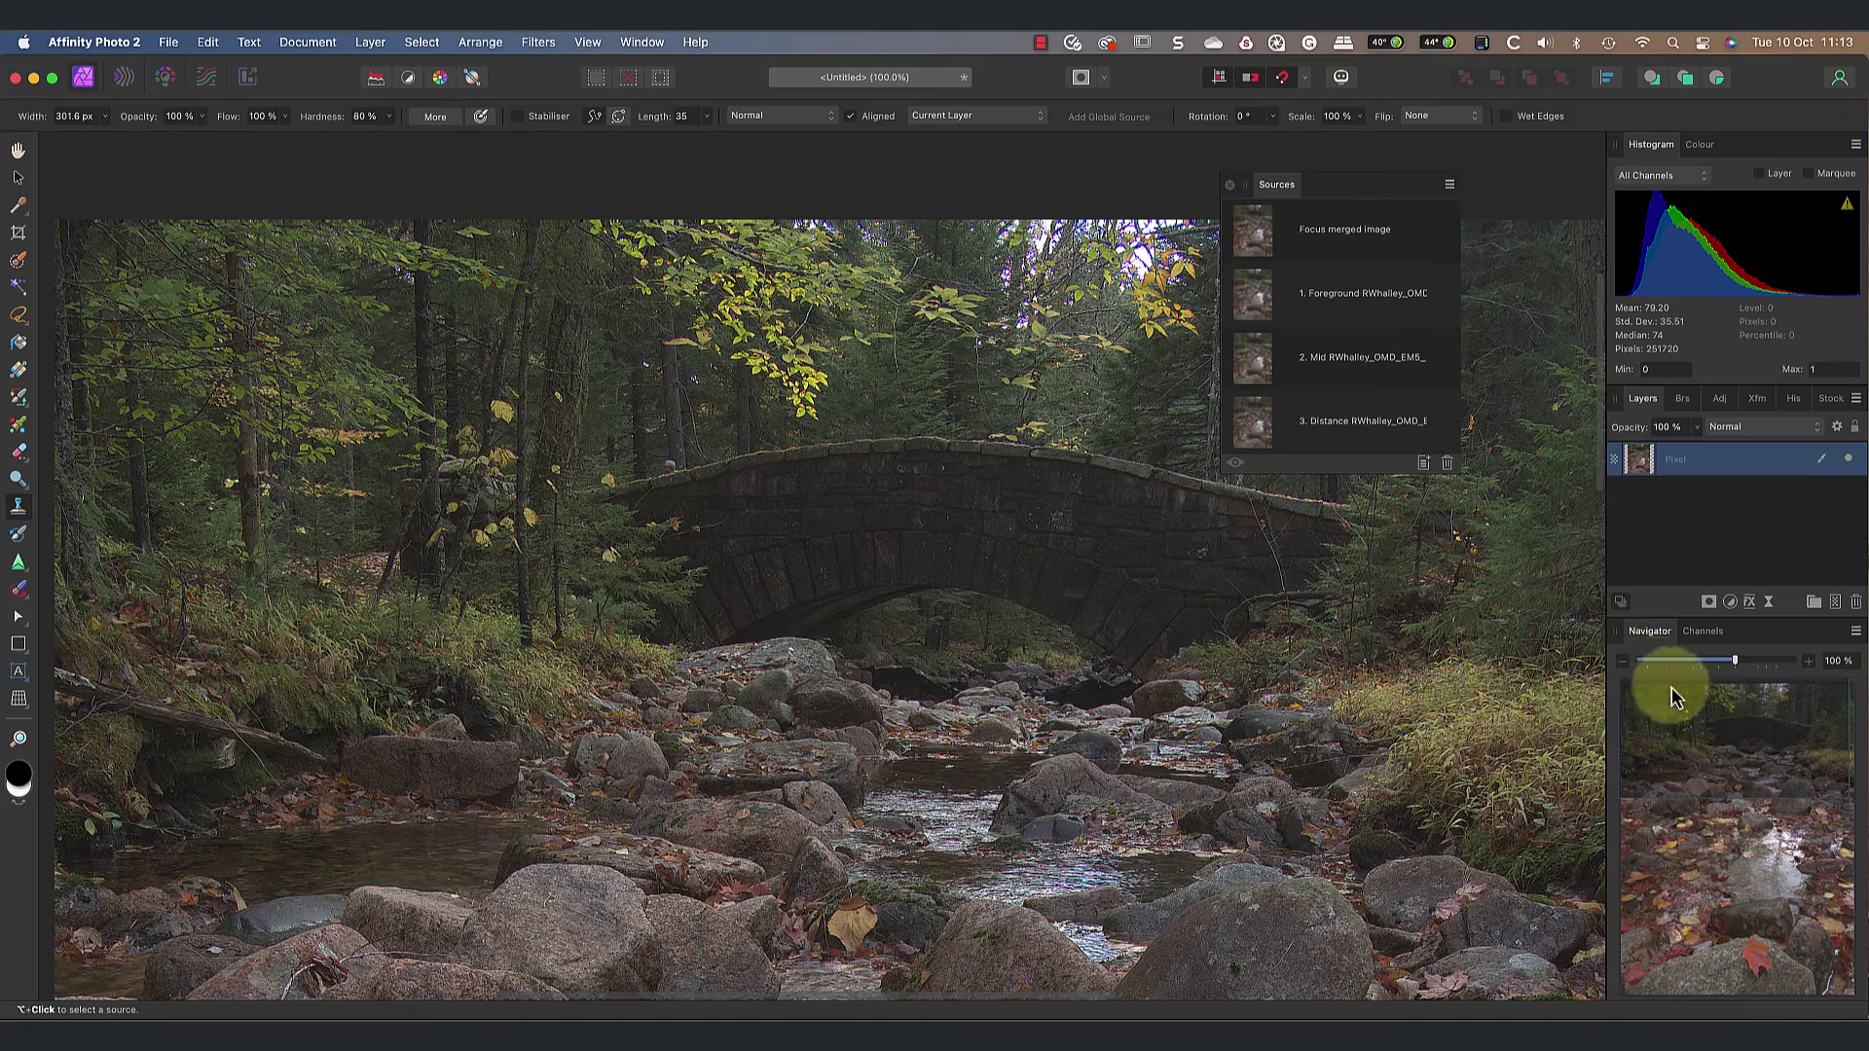
left_click_drag(1722, 735, 1757, 862)
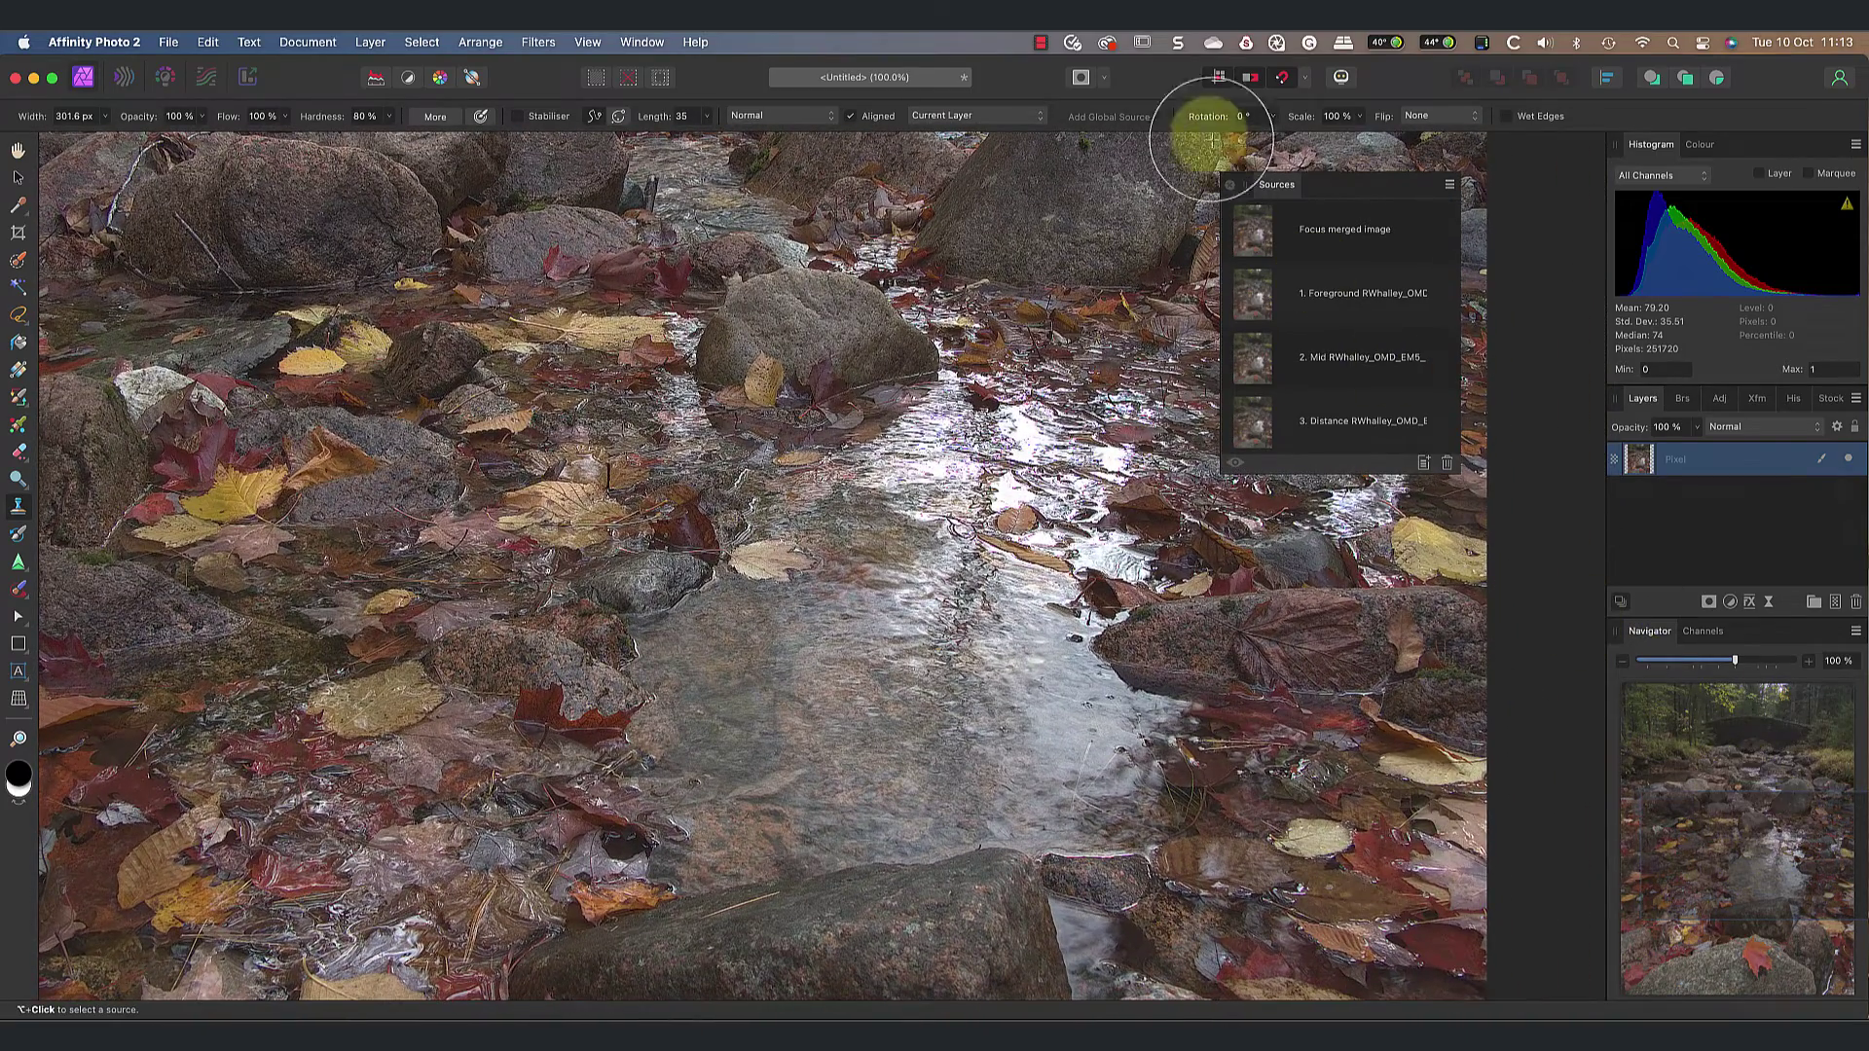
left_click_drag(1368, 195, 1425, 168)
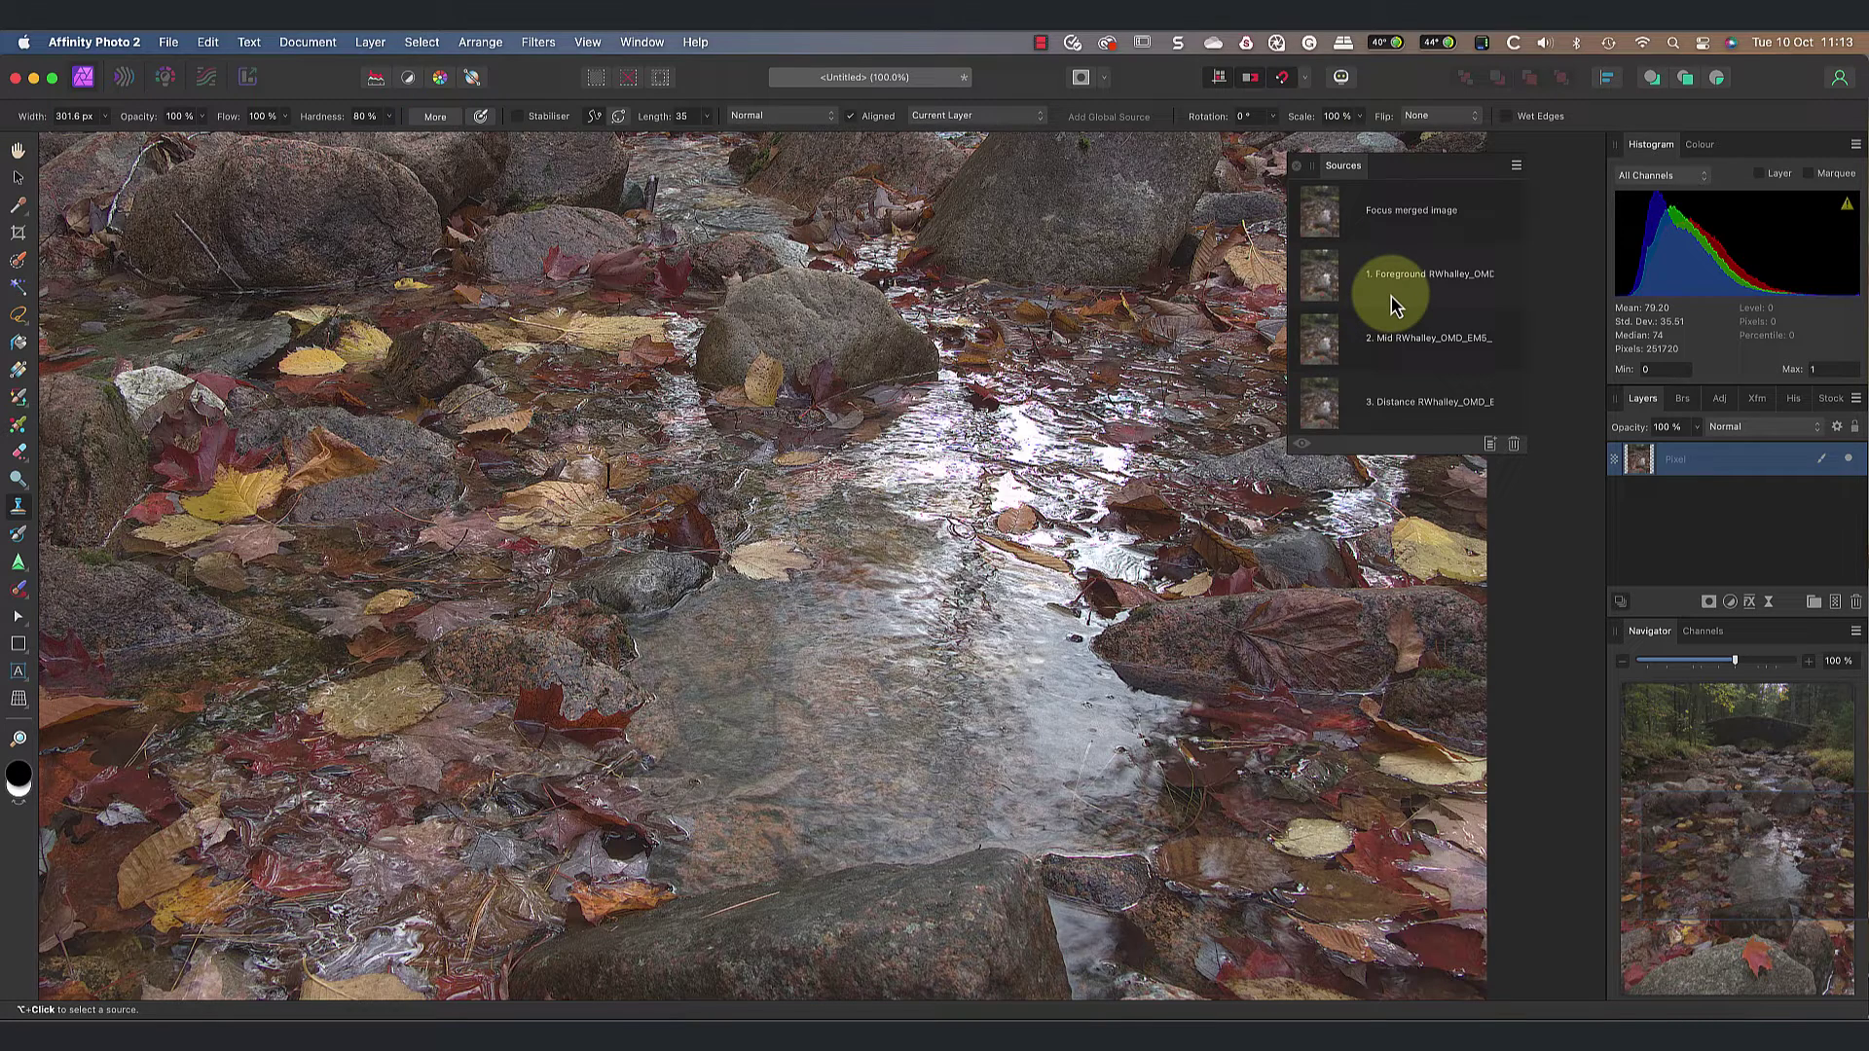
- Preview the Foreground, Mid and Distance sources over the water, then settle on 2. Mid
left_click(1393, 302)
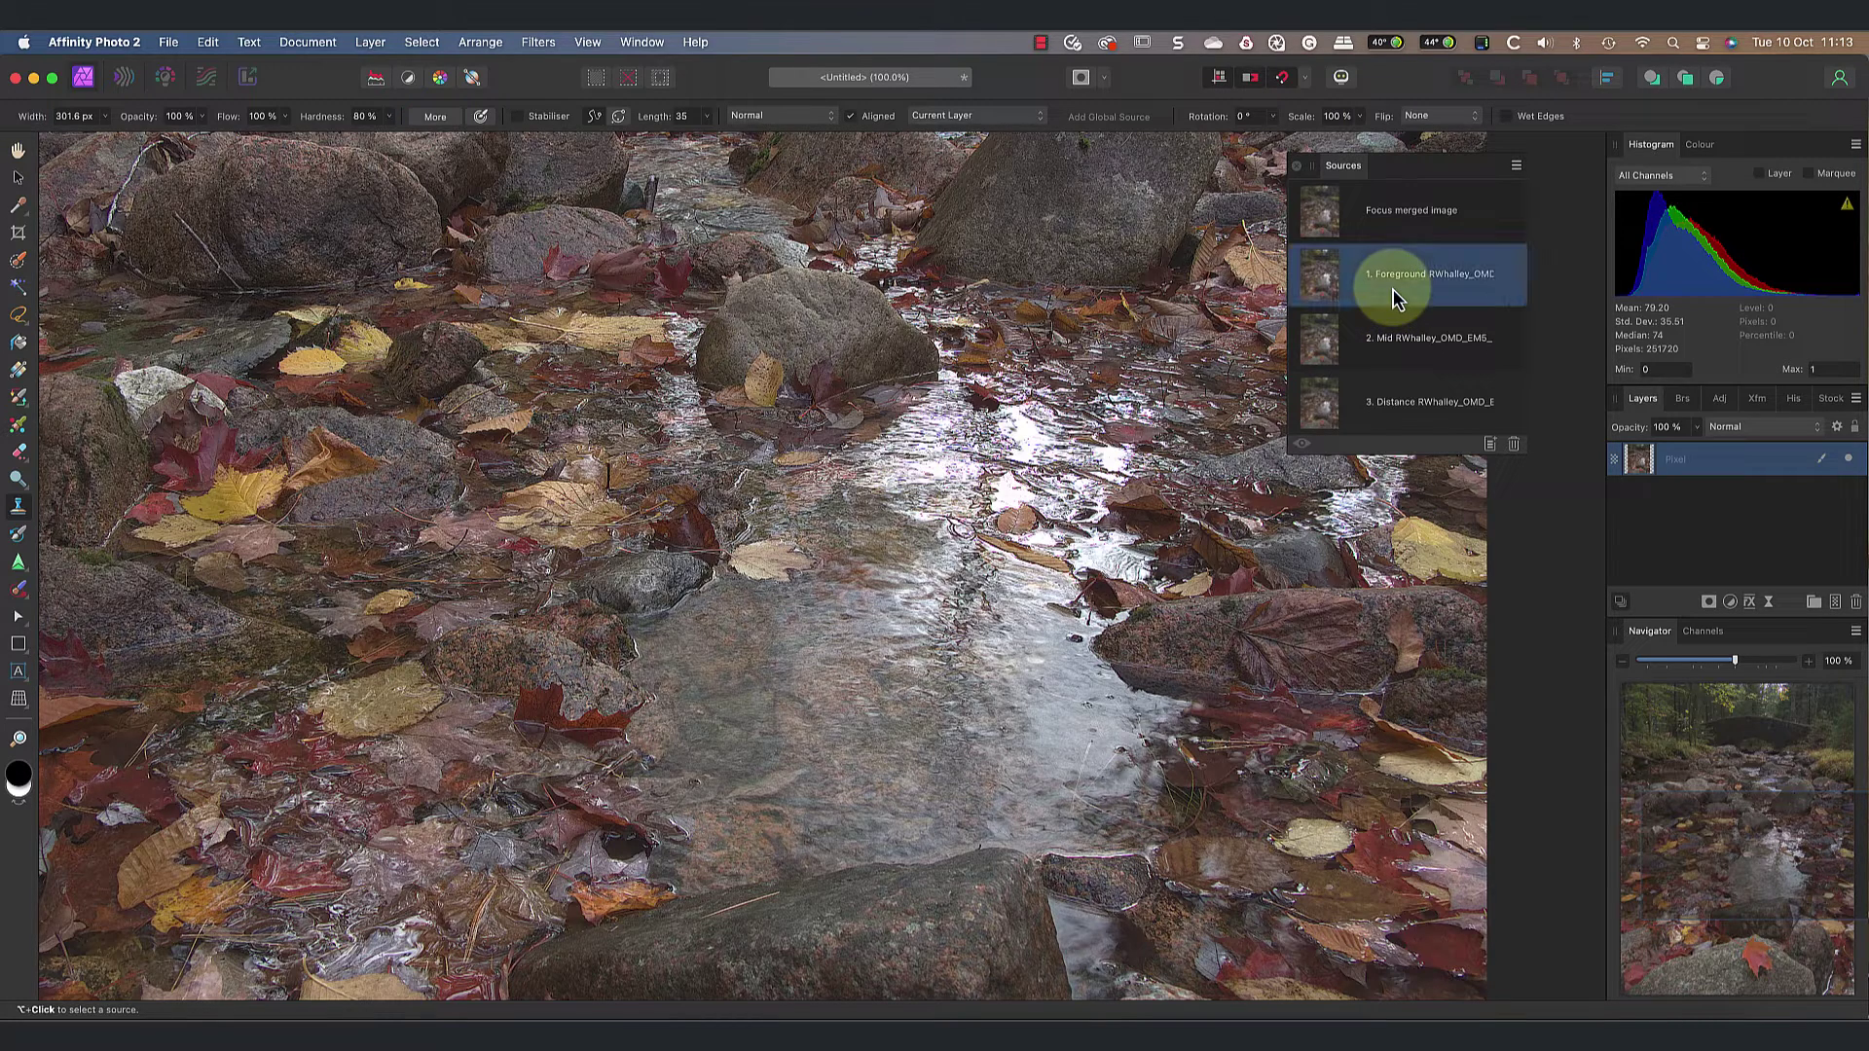
left_click(1305, 447)
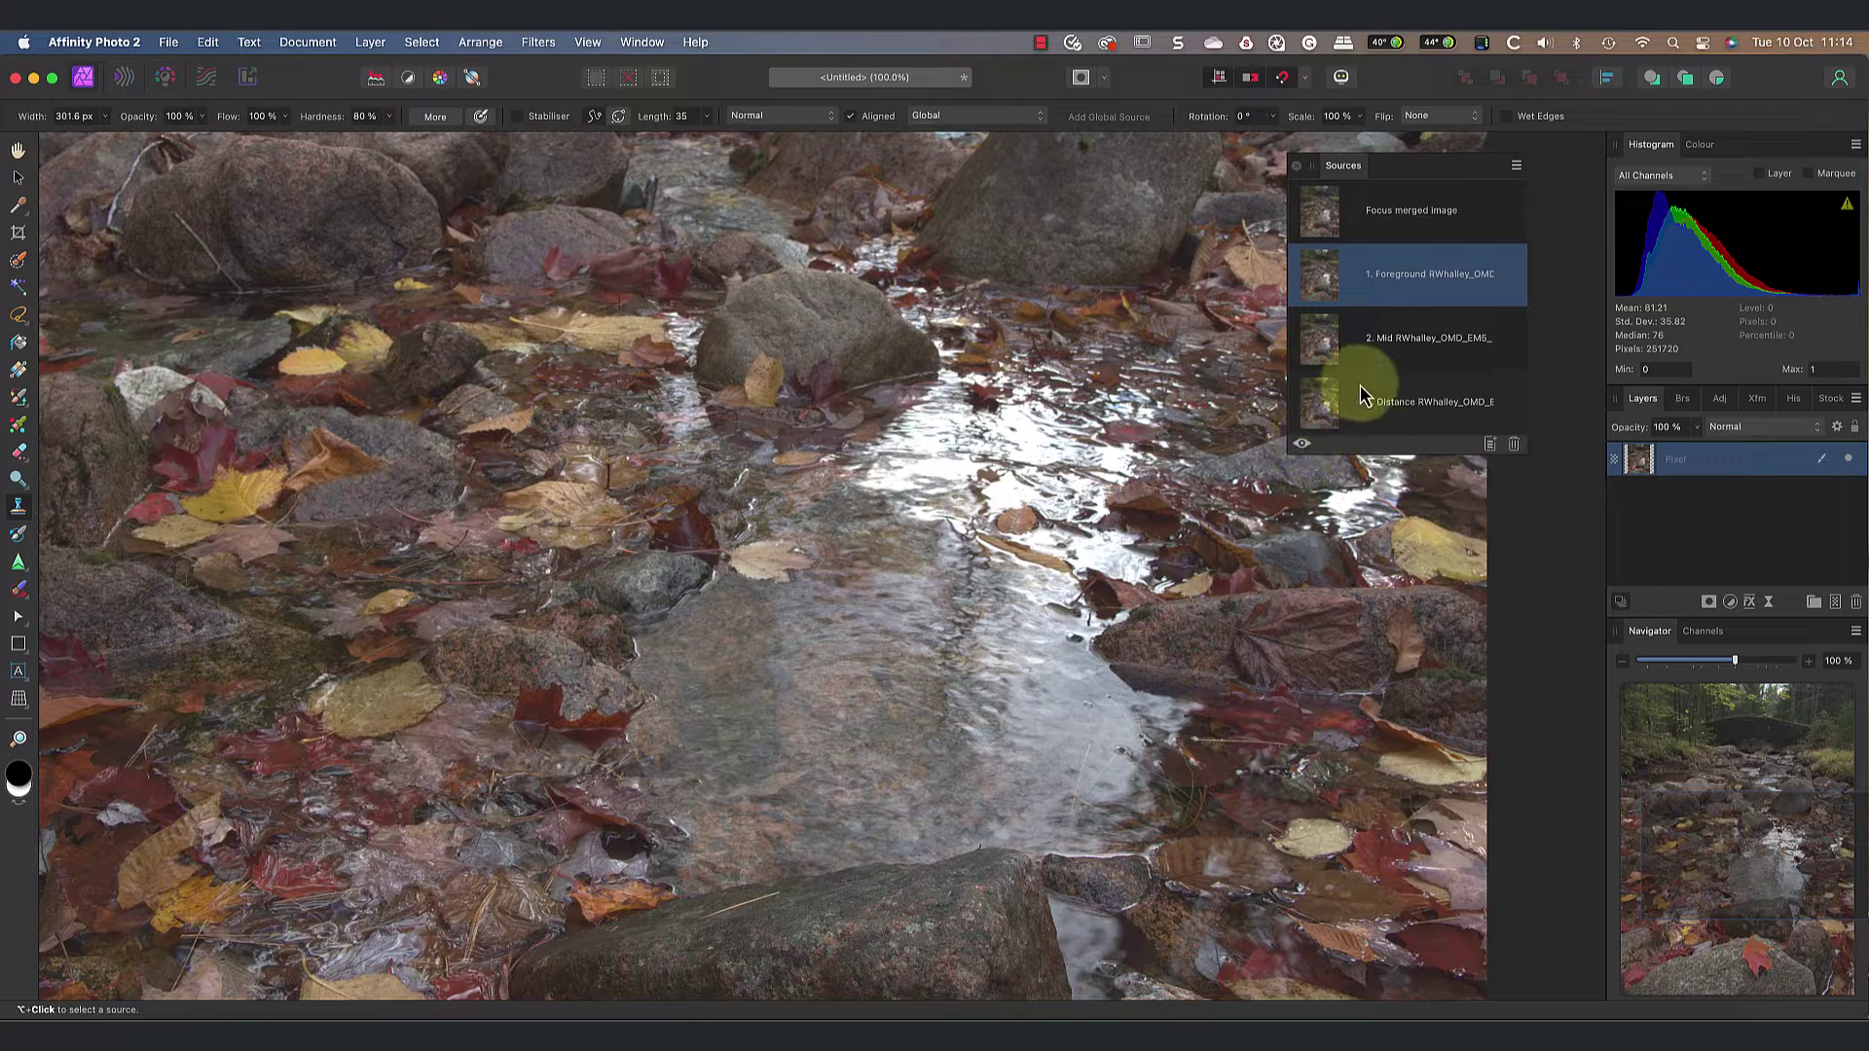
left_click(1371, 354)
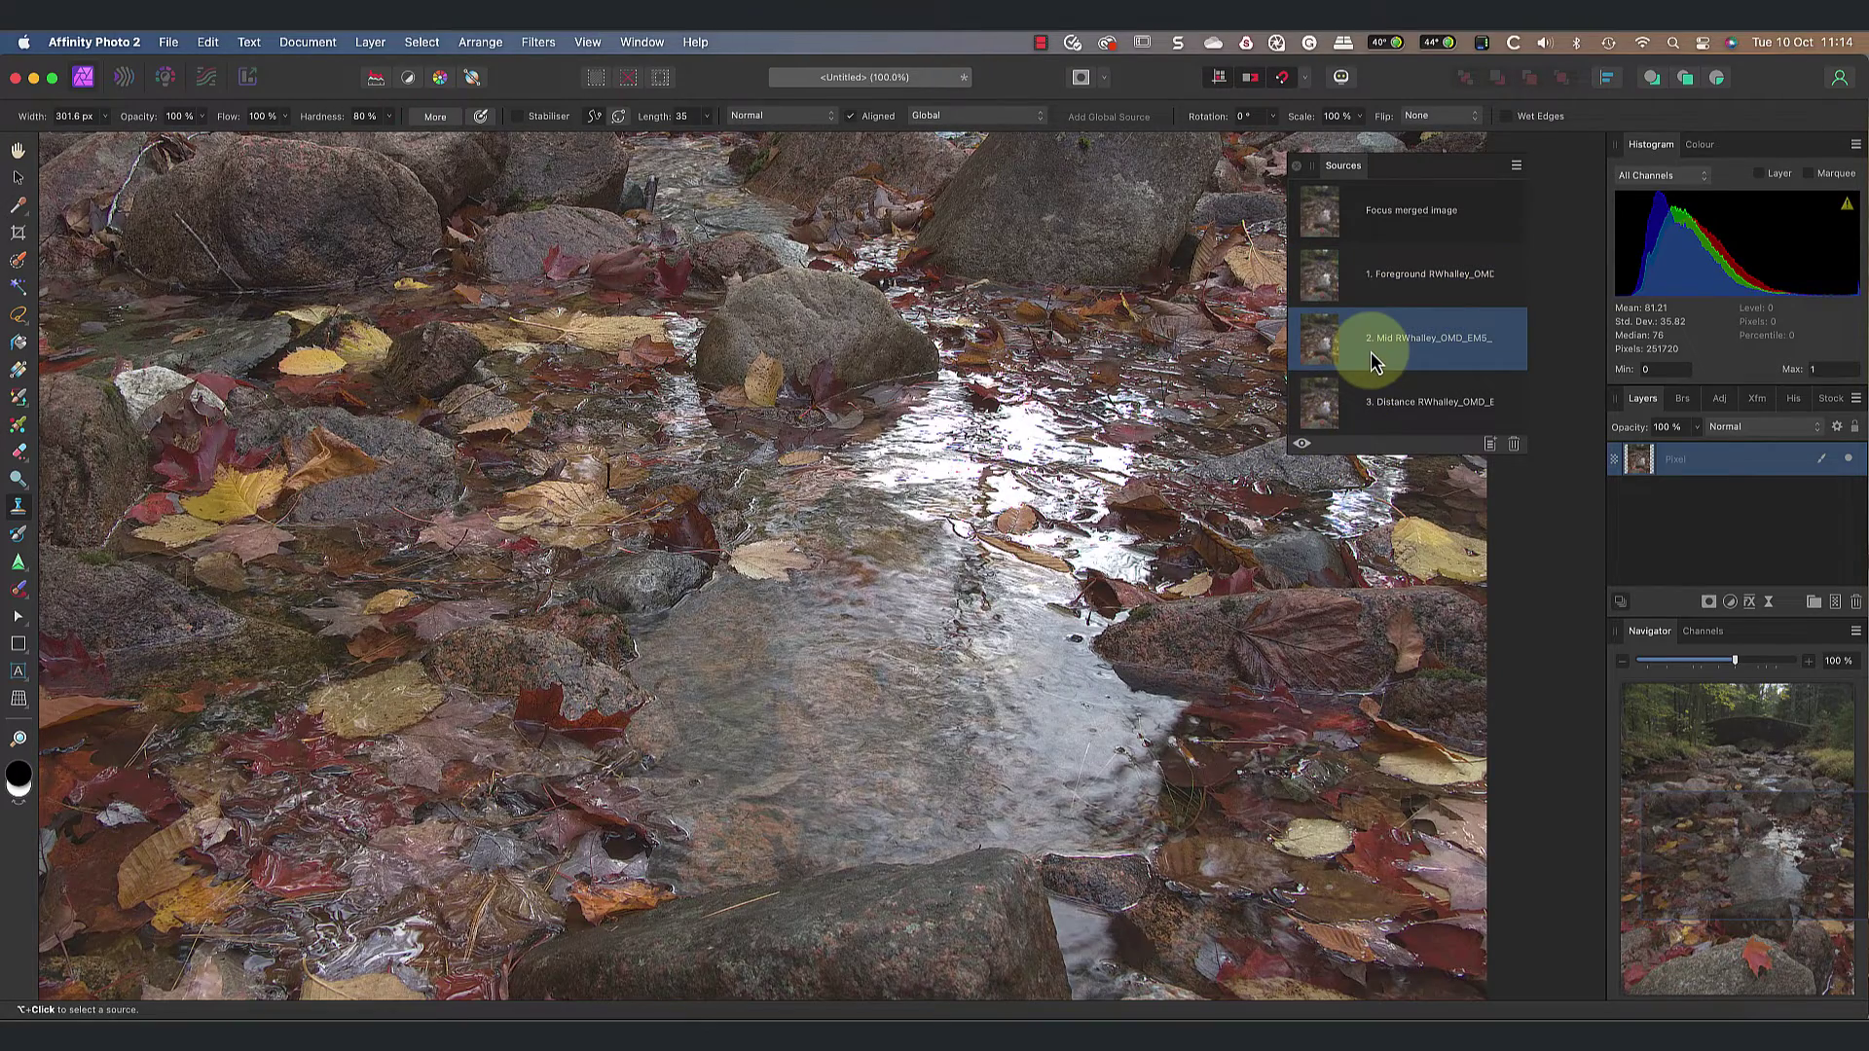
left_click(1391, 404)
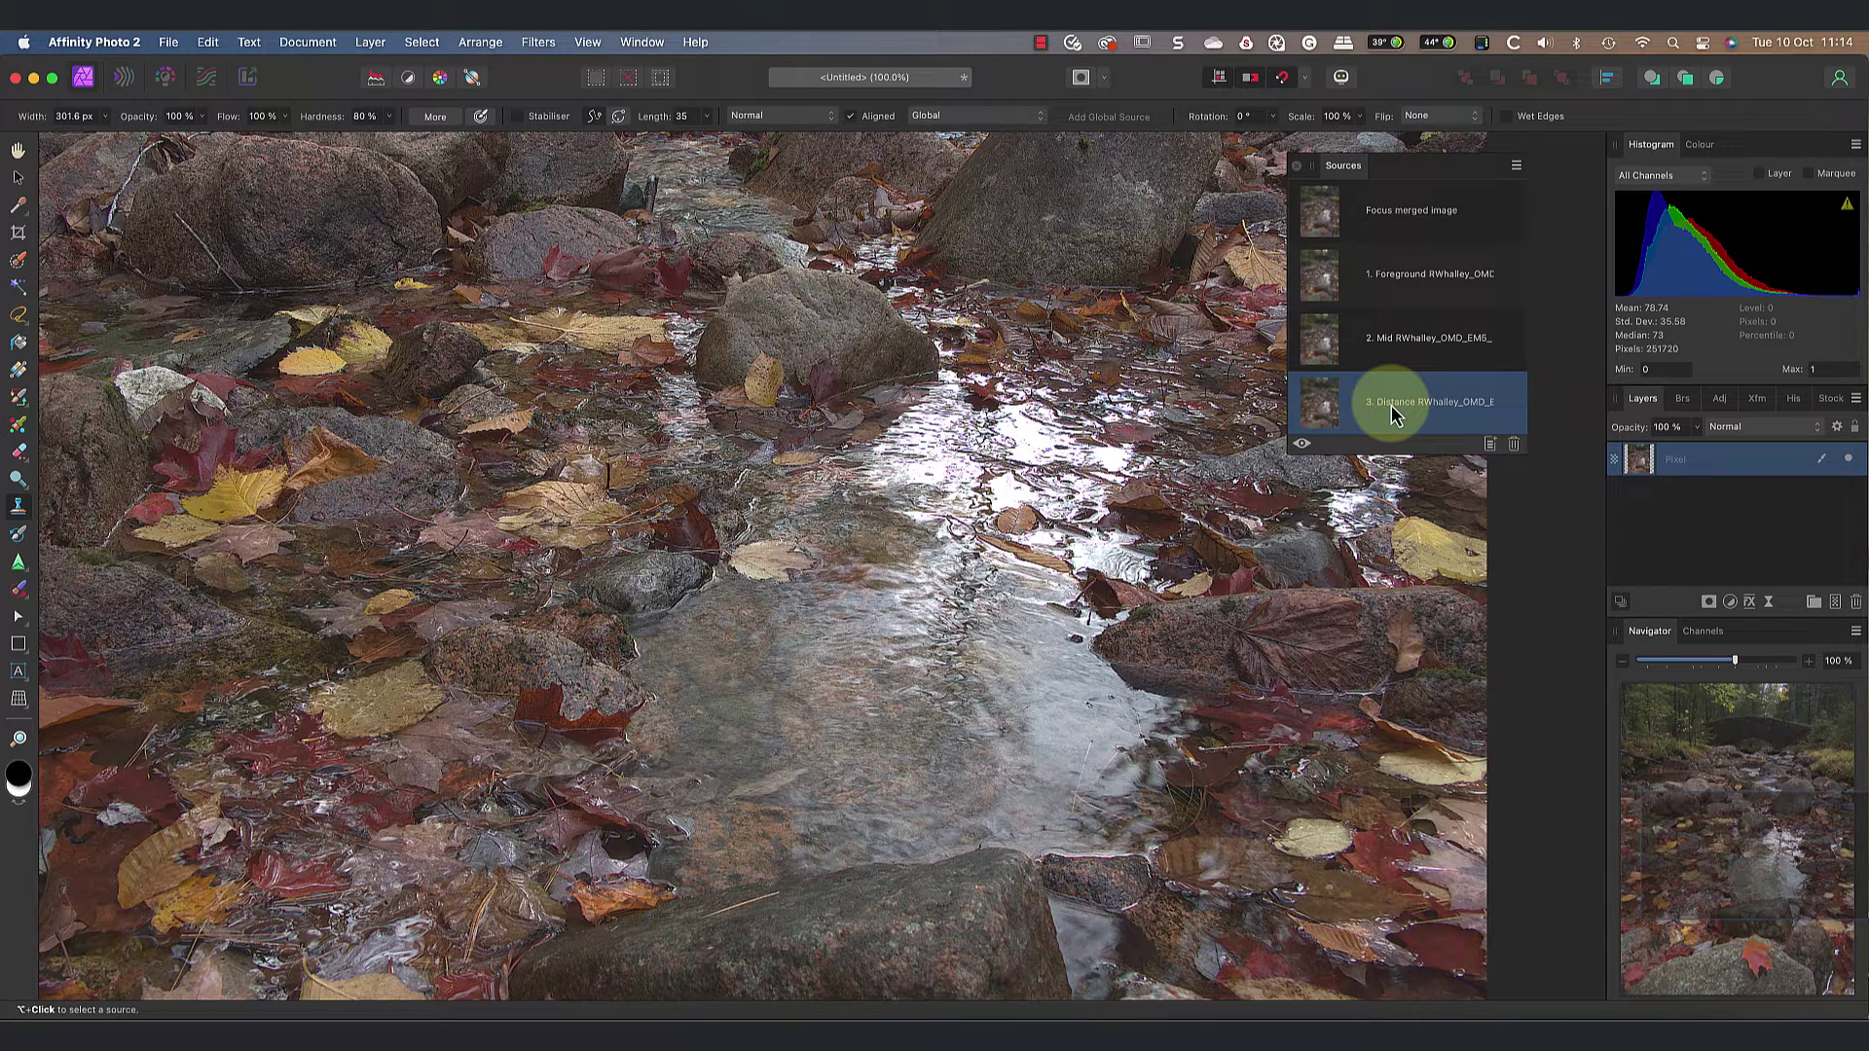
left_click(1387, 365)
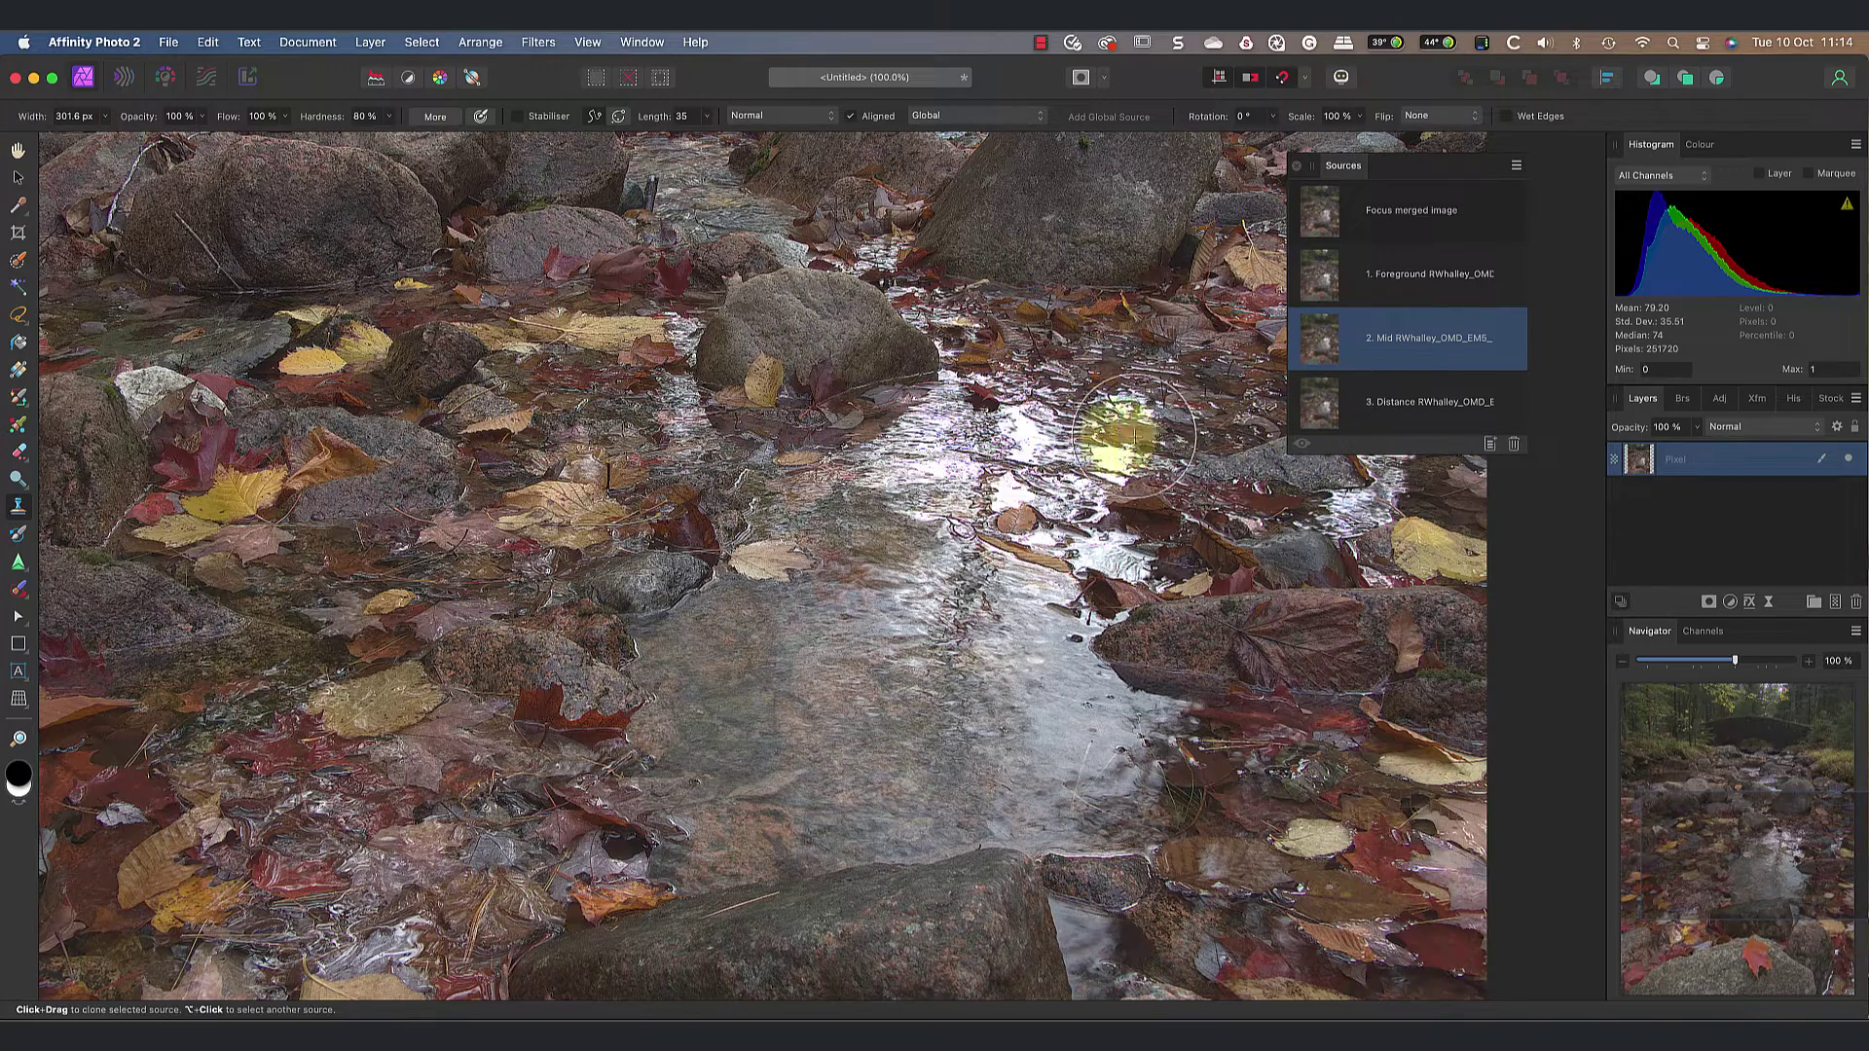
- Clone Mid-photo detail over the ghosted stream water and lower leaves, then pan to the red-maple rock
mouse_move(856, 451)
left_mouse_down()
mouse_move(993, 460)
mouse_move(743, 802)
mouse_move(855, 586)
mouse_move(1238, 514)
mouse_move(689, 482)
mouse_move(187, 848)
left_mouse_up()
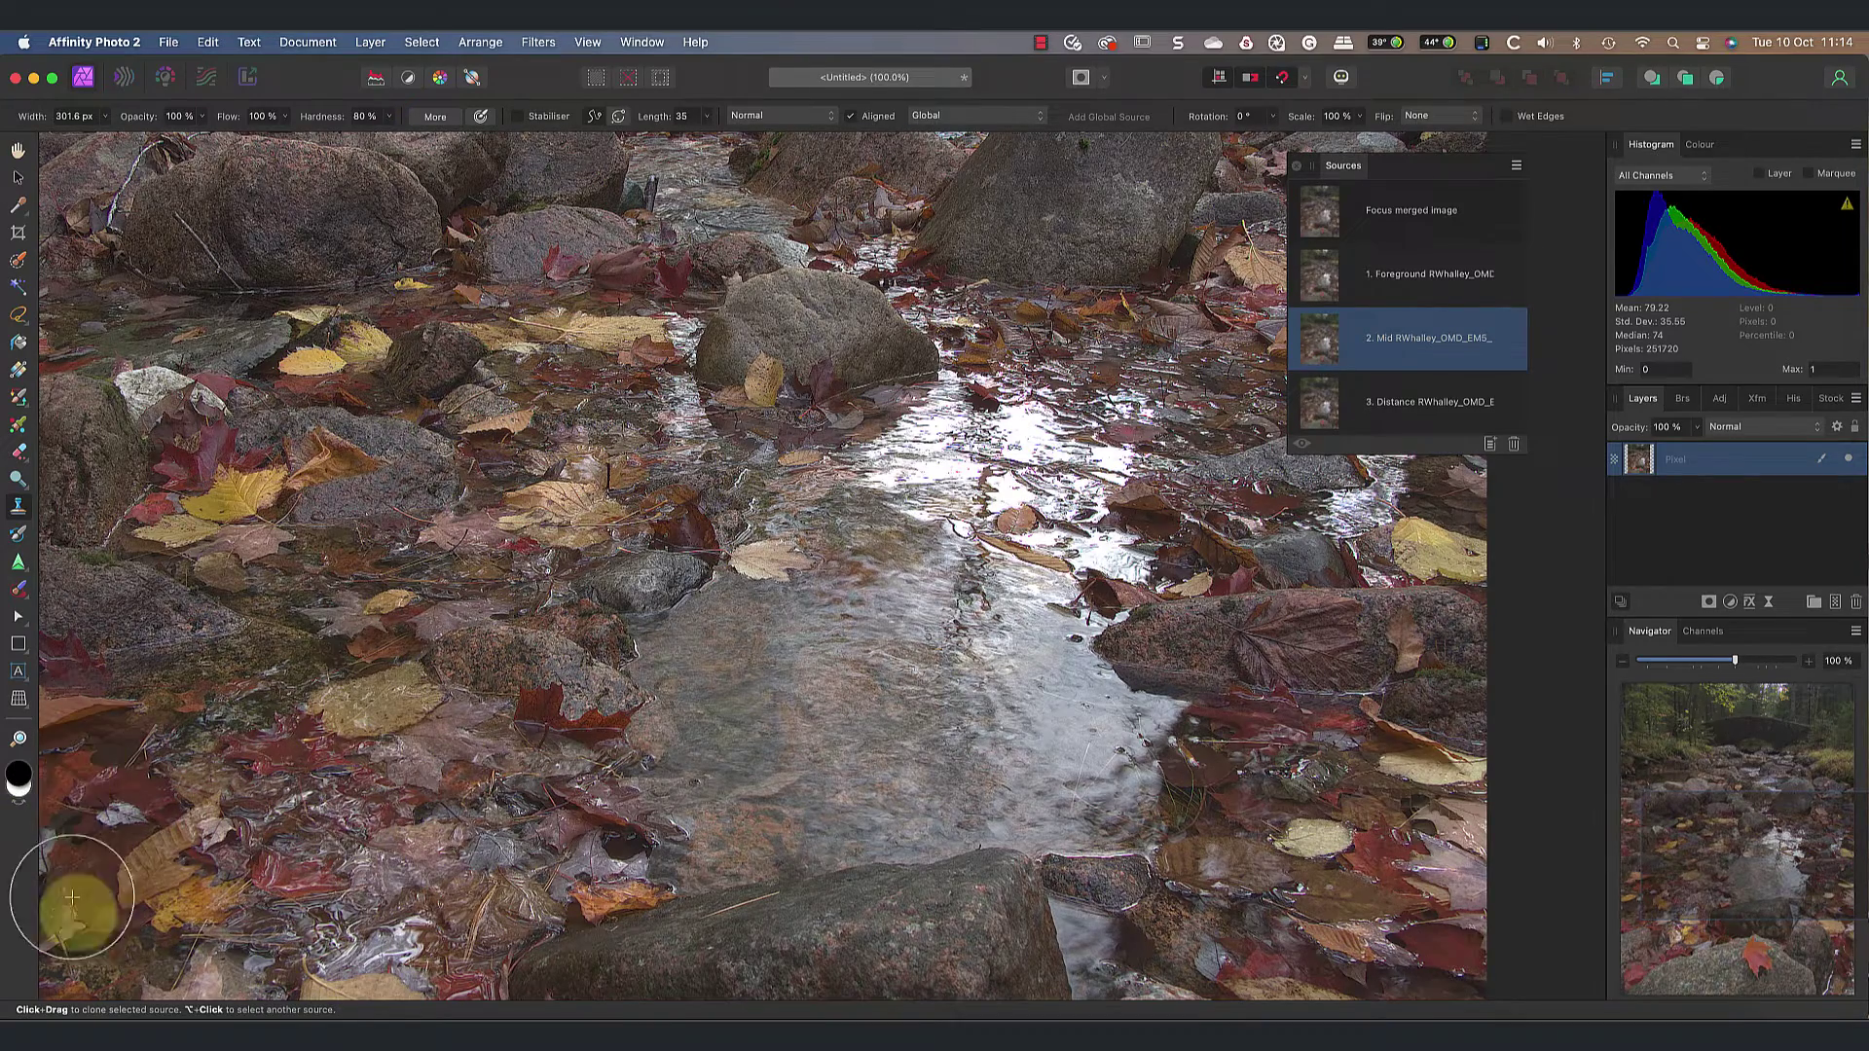
left_click_drag(187, 847, 1347, 872)
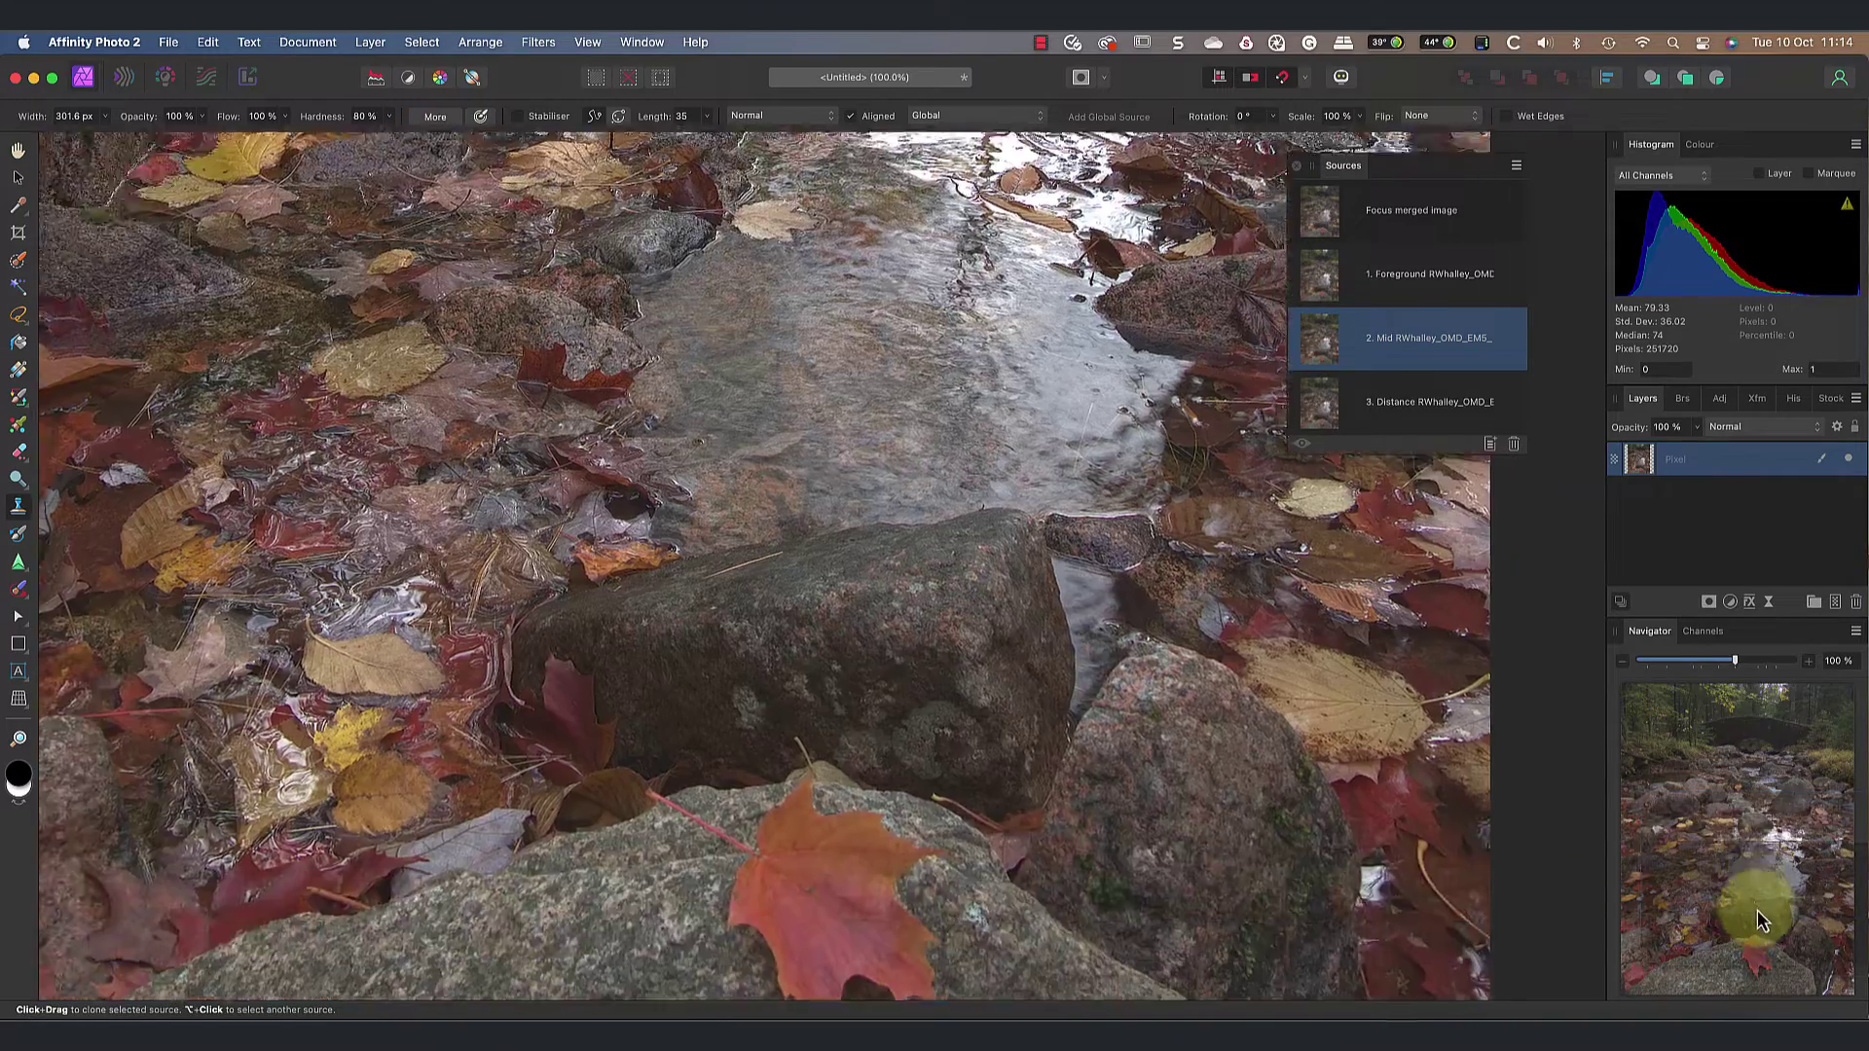
left_click_drag(1823, 884, 1774, 940)
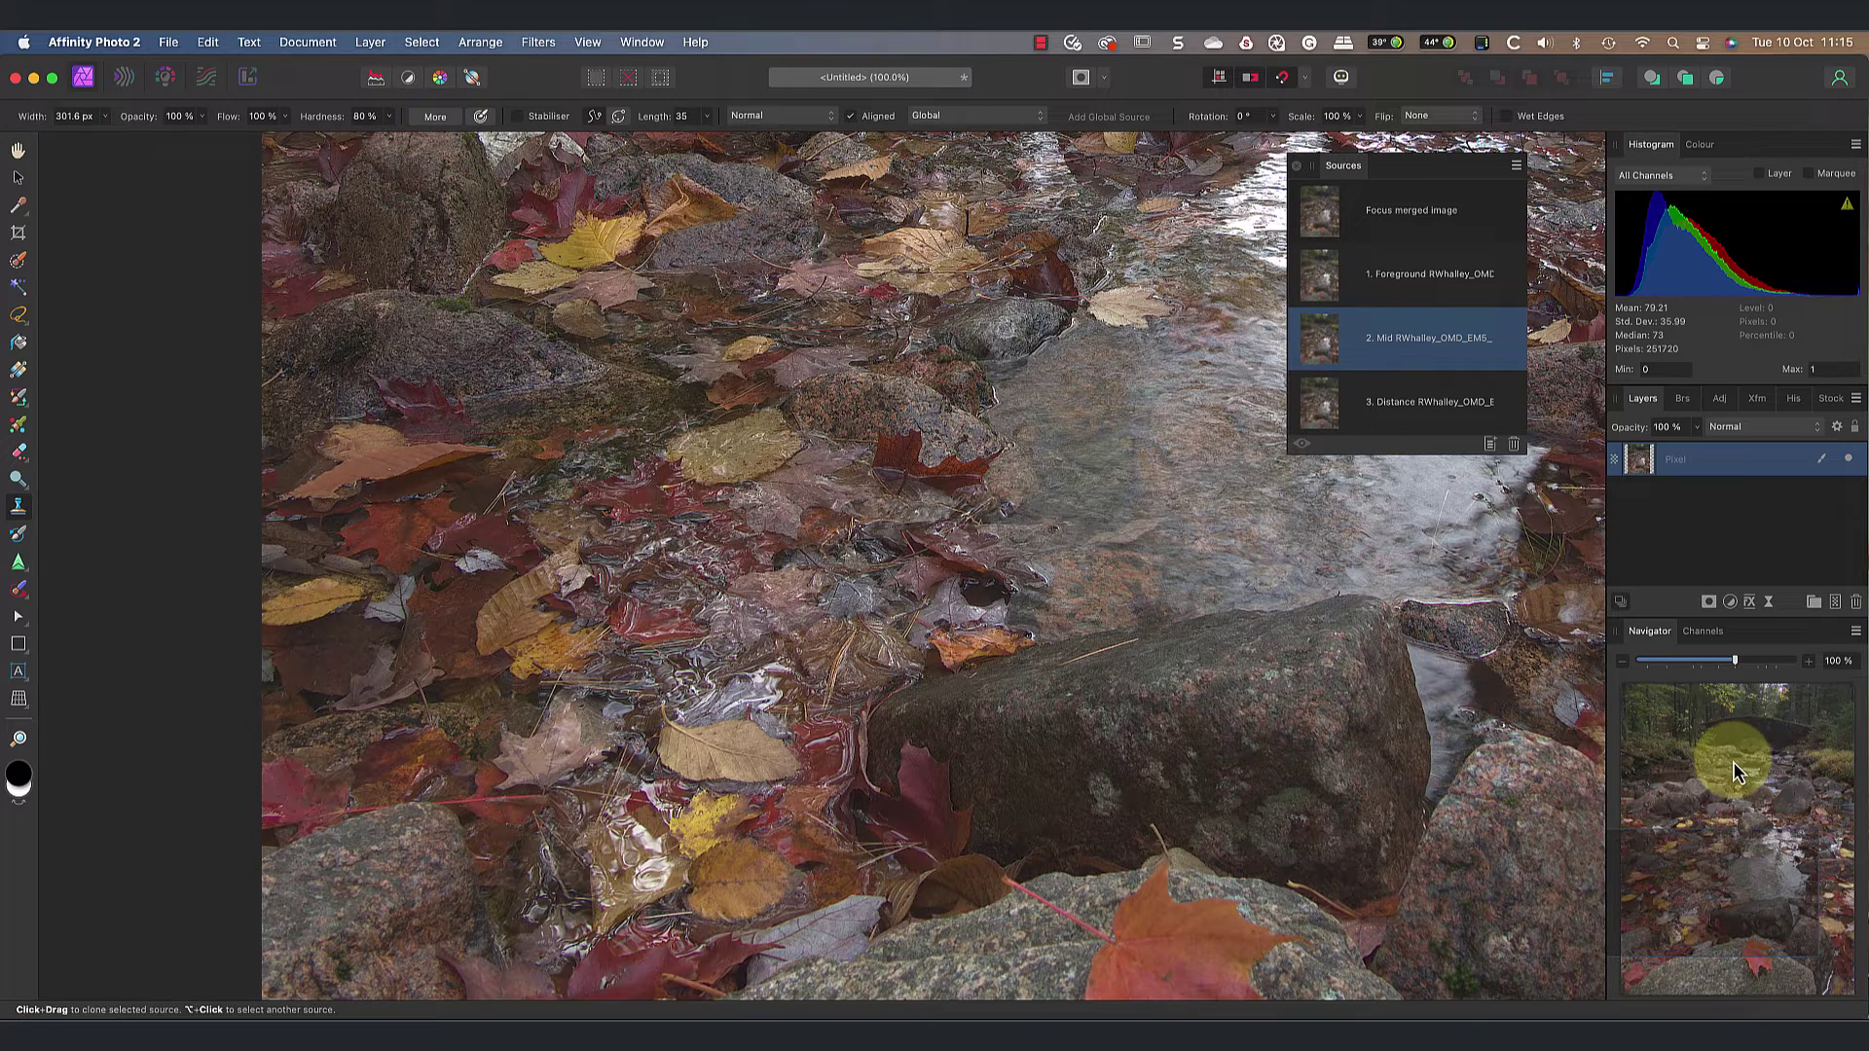
key("super+0")
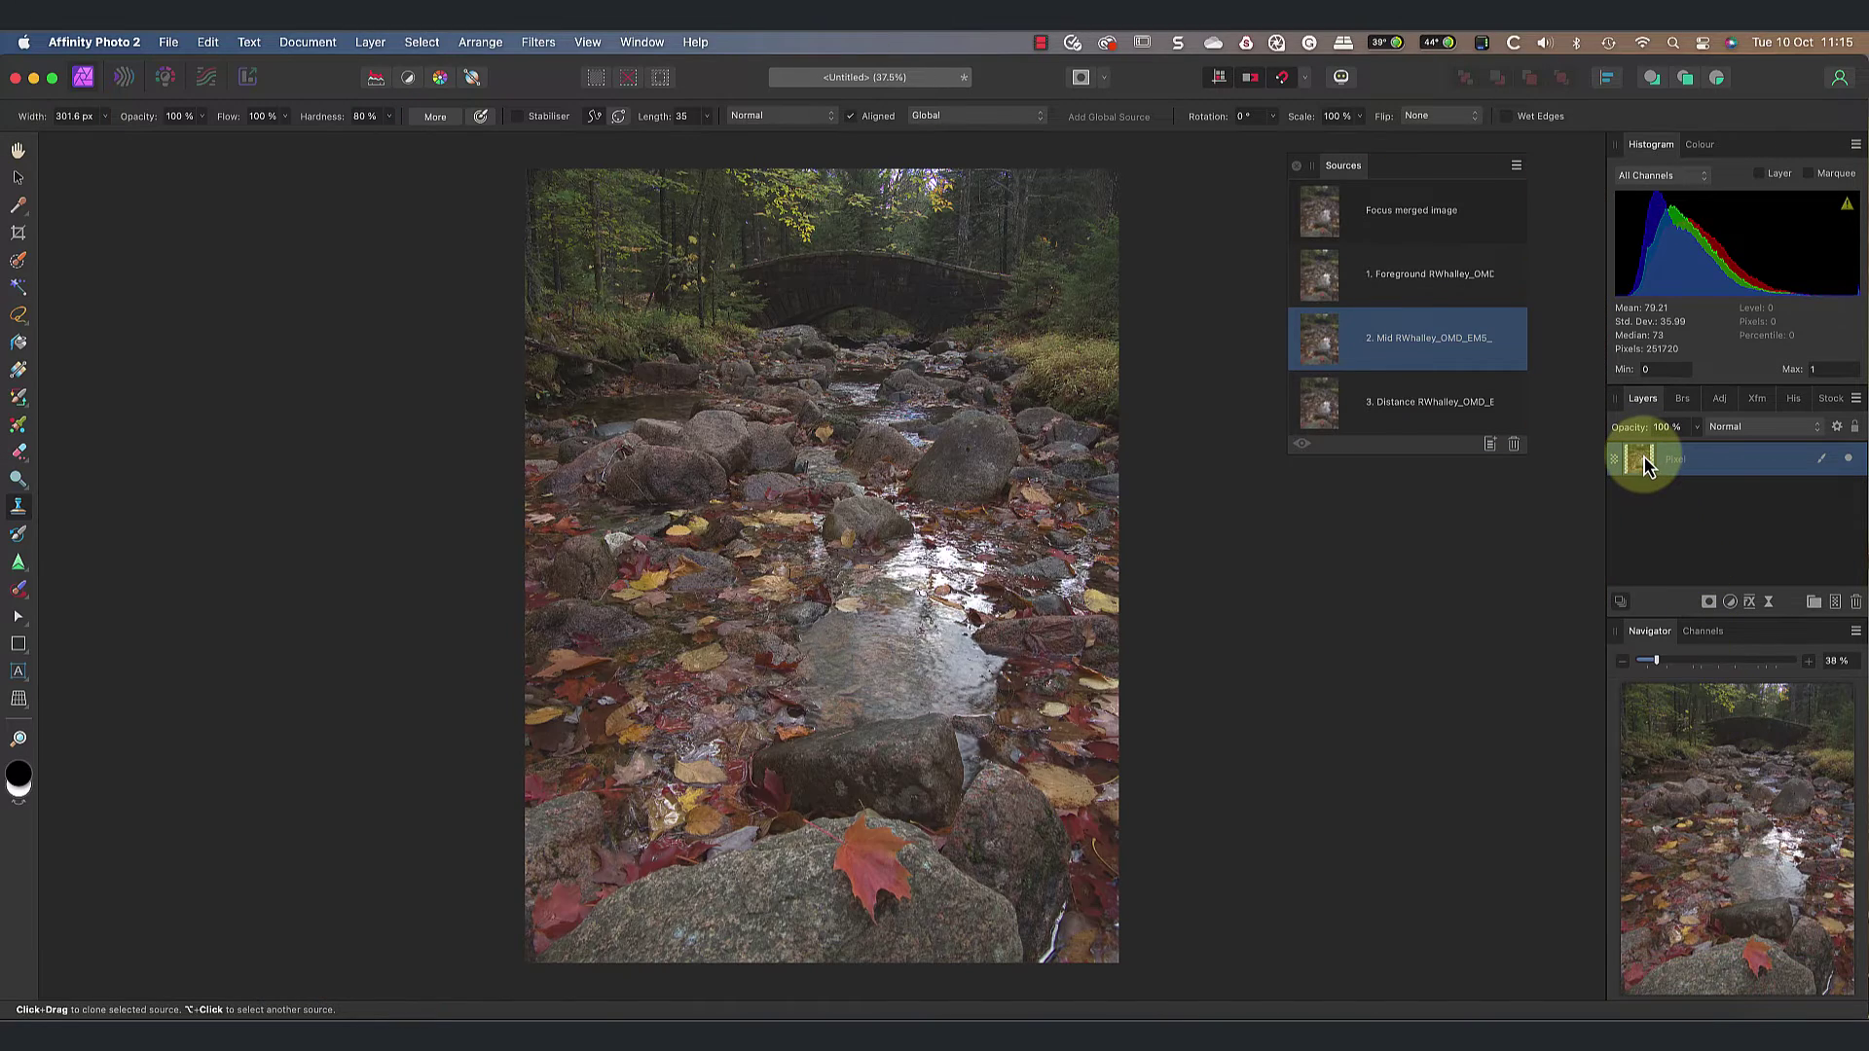